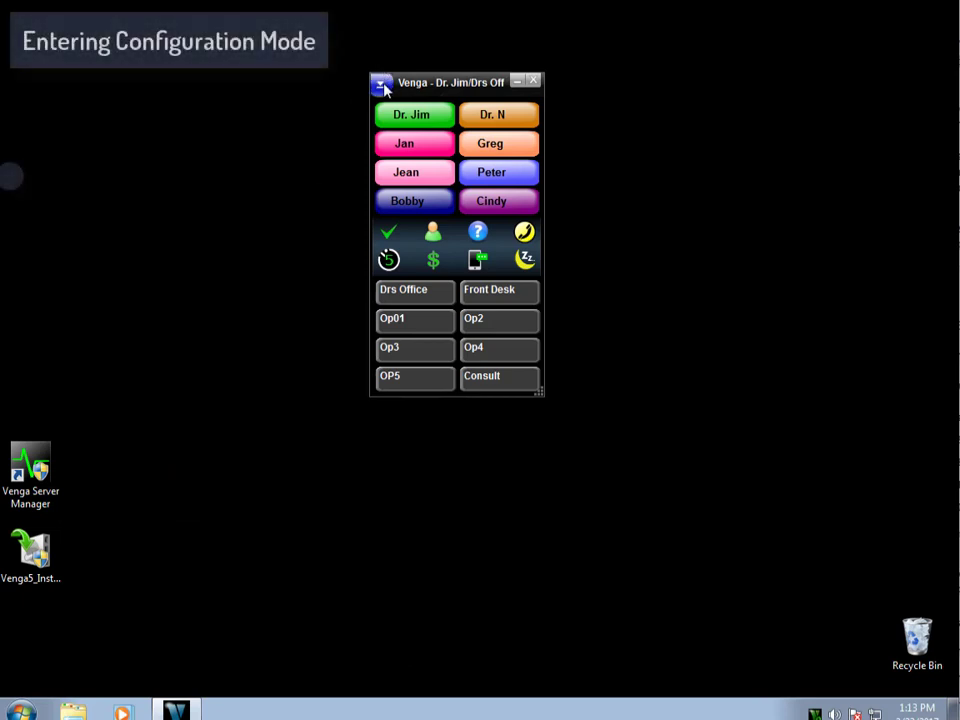
Choose Configuration > Enter Configuration Mode from the title-bar menu and submit the configuration password.
click(381, 82)
mouse_move(422, 182)
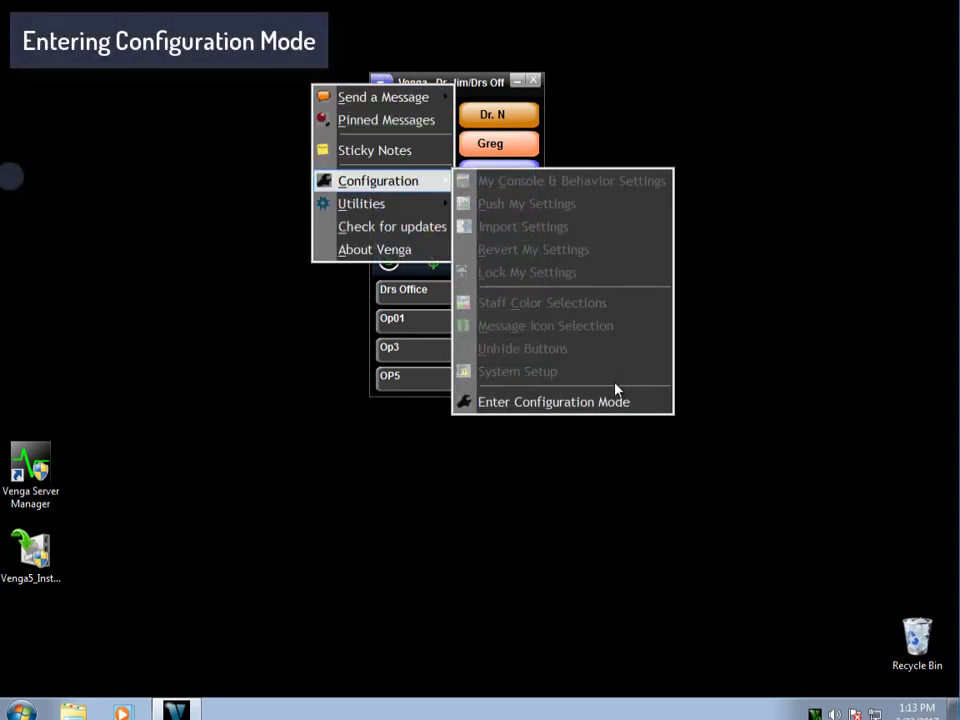
click(553, 401)
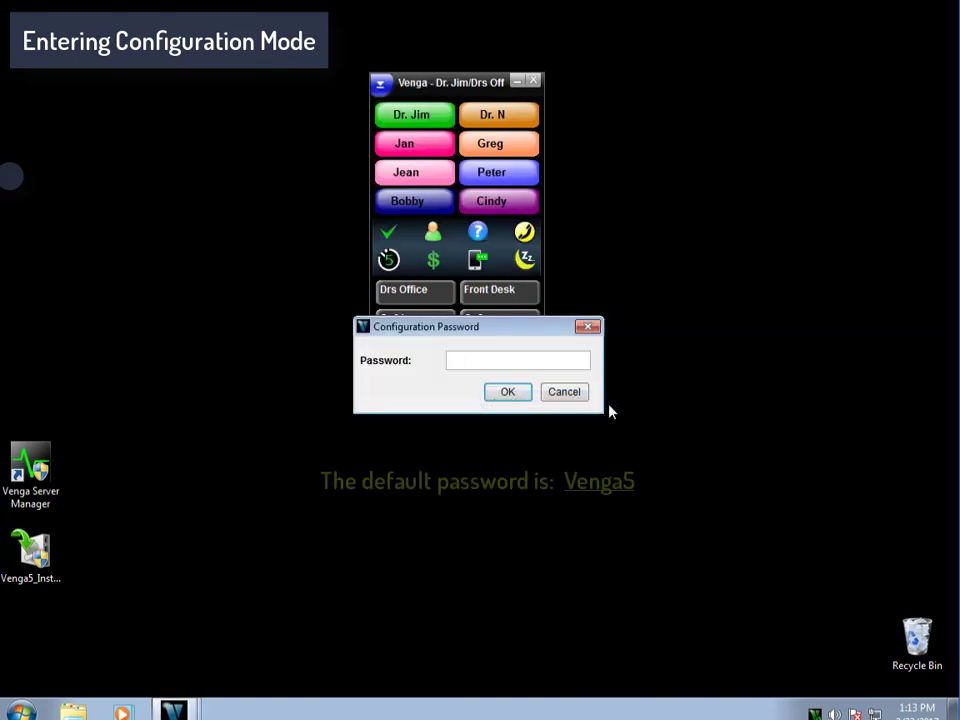
text(Venga5)
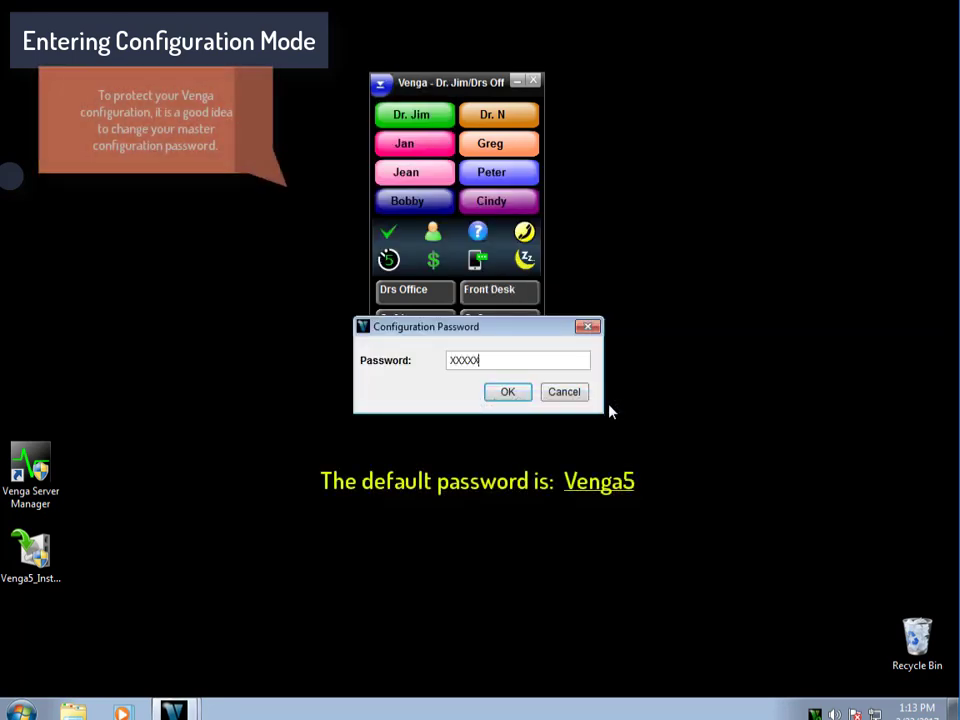
key(Return)
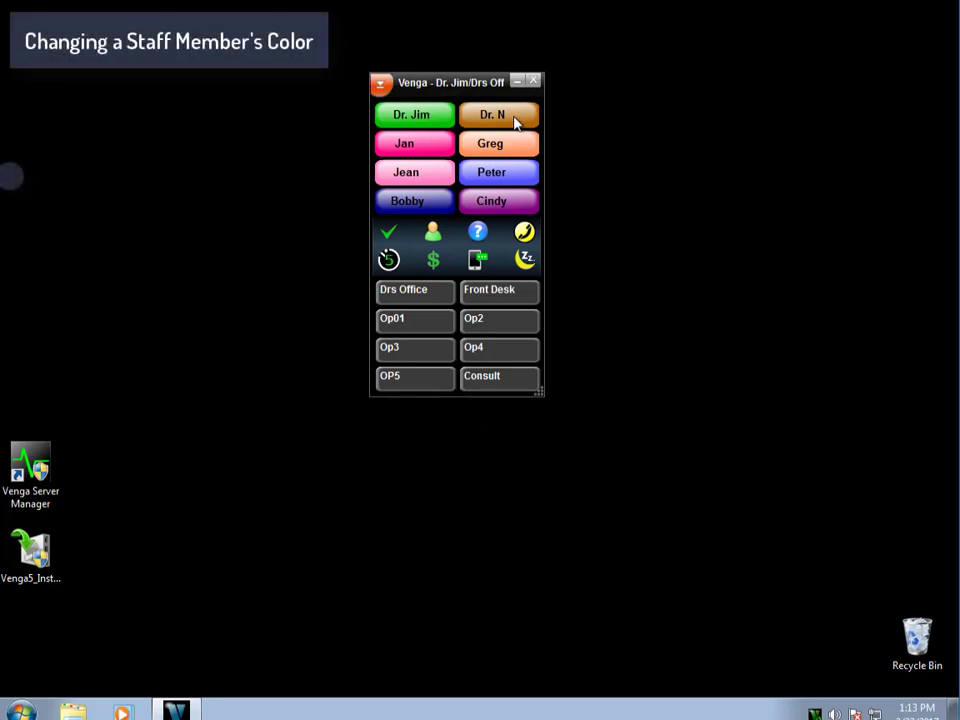
Open the Color dialog for the Dr. N button from its Properties menu.
right_click(516, 121)
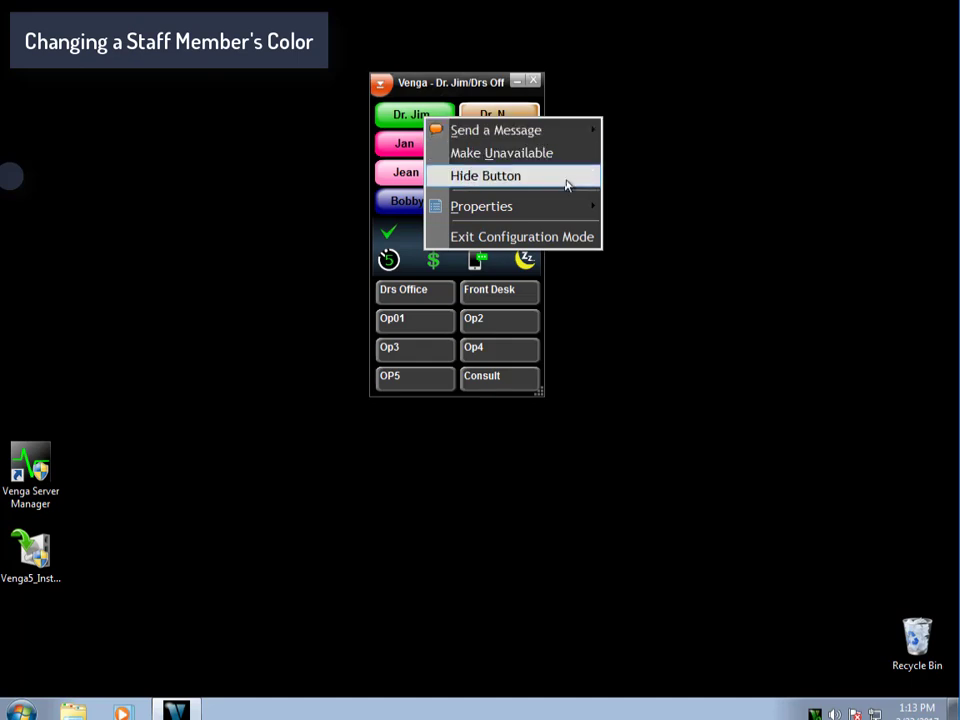
mouse_move(579, 207)
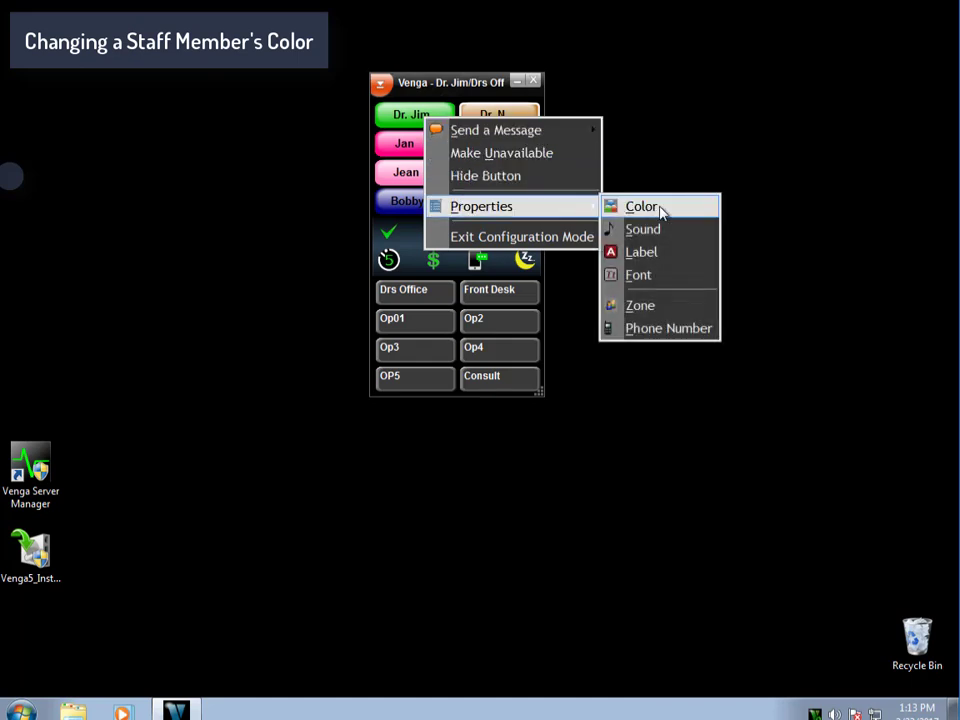
click(660, 208)
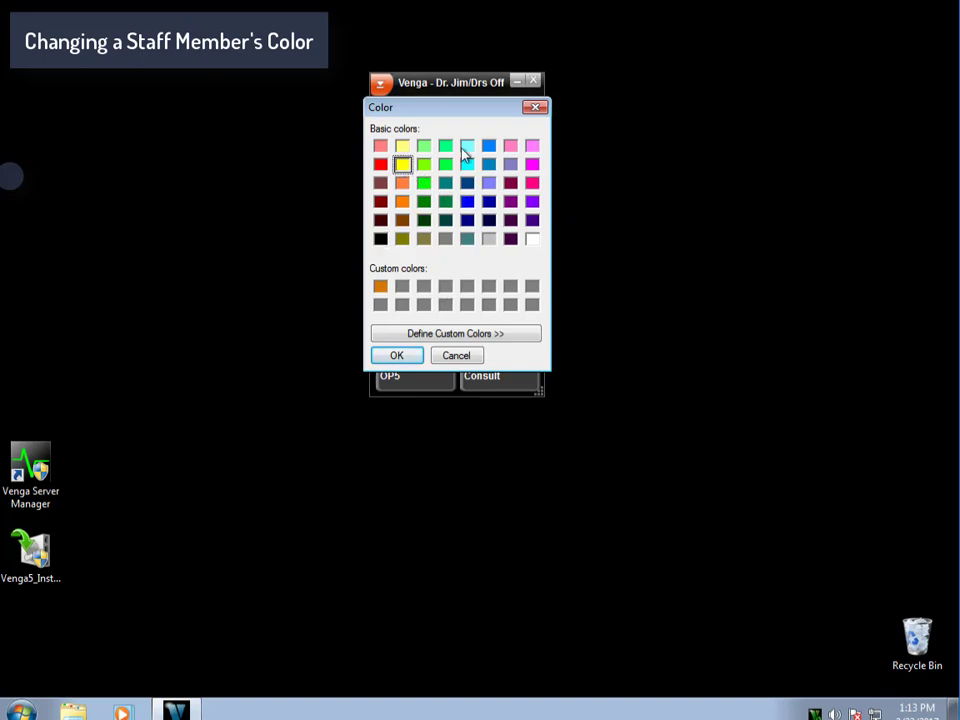
drag(463, 117, 698, 129)
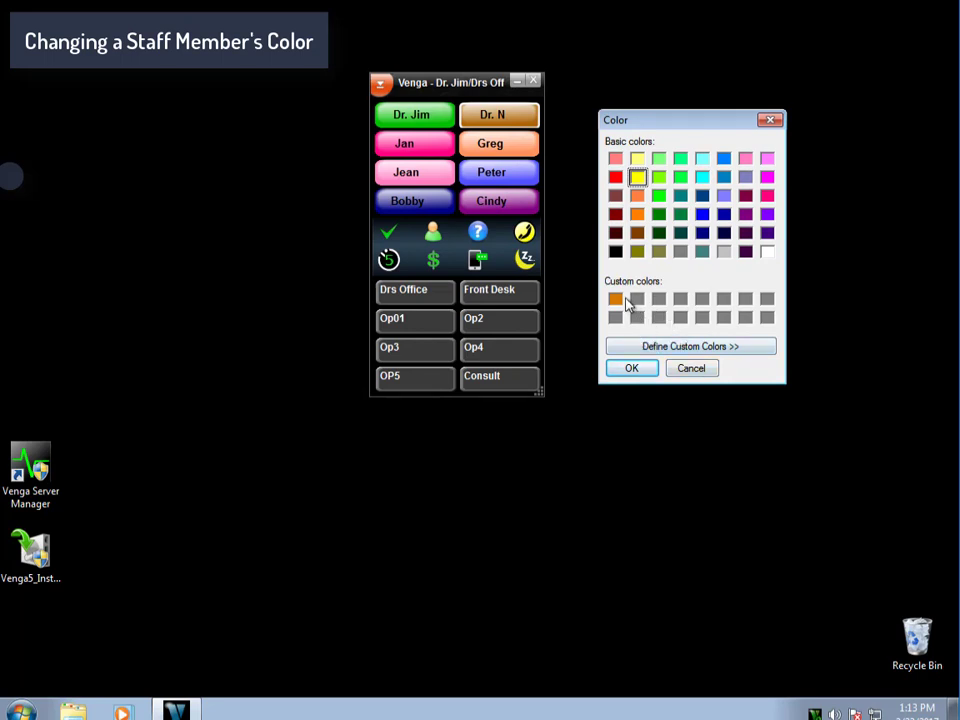
Define a paler yellow, add it to Custom Colors, and apply it to Dr. N.
click(695, 346)
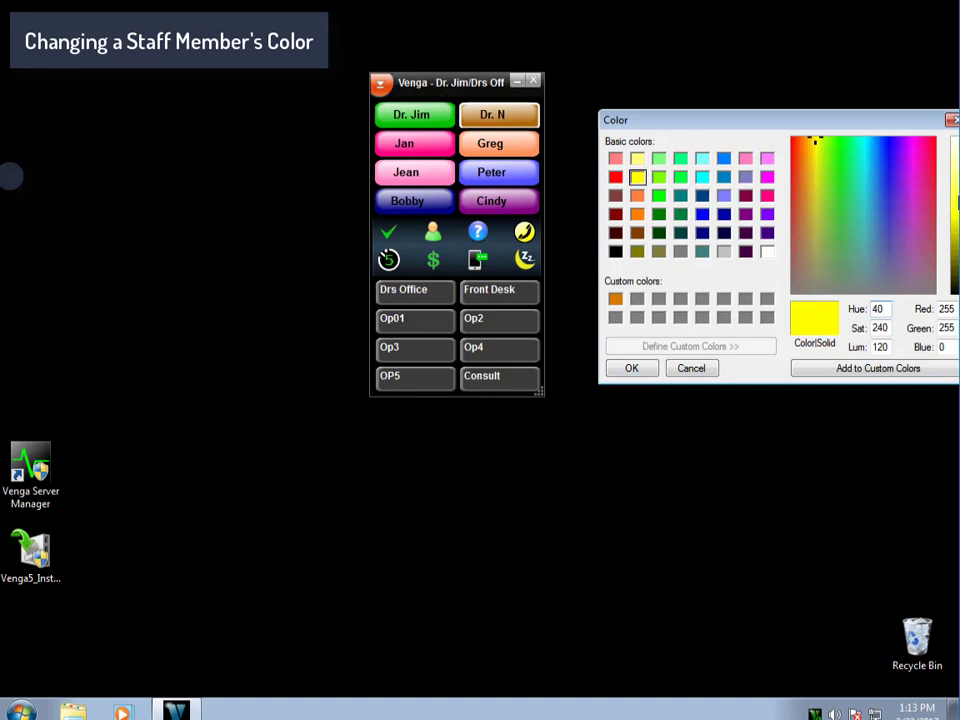
drag(892, 119, 859, 122)
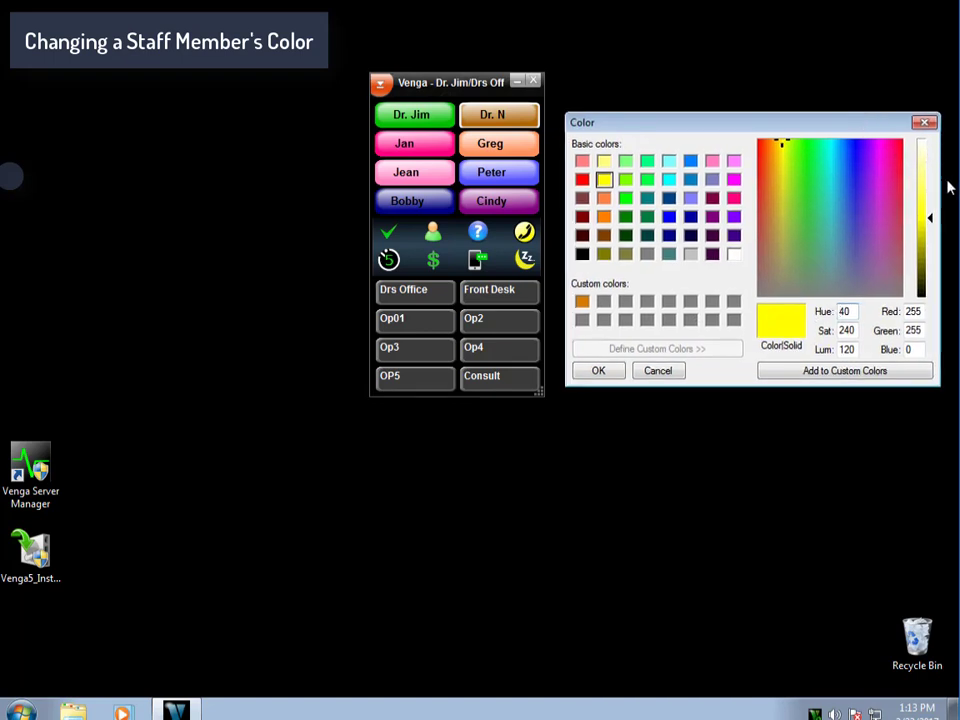
drag(932, 221, 930, 188)
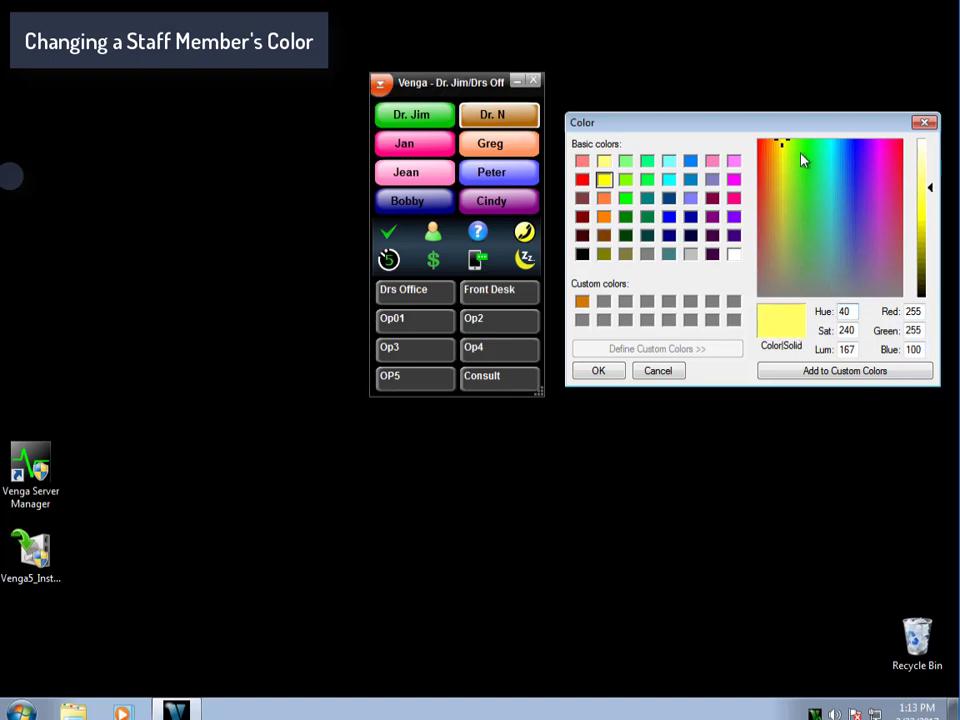
mouse_move(785, 148)
mouse_down()
mouse_move(825, 178)
mouse_move(876, 189)
mouse_move(890, 245)
mouse_move(810, 216)
mouse_move(785, 148)
mouse_up()
click(814, 370)
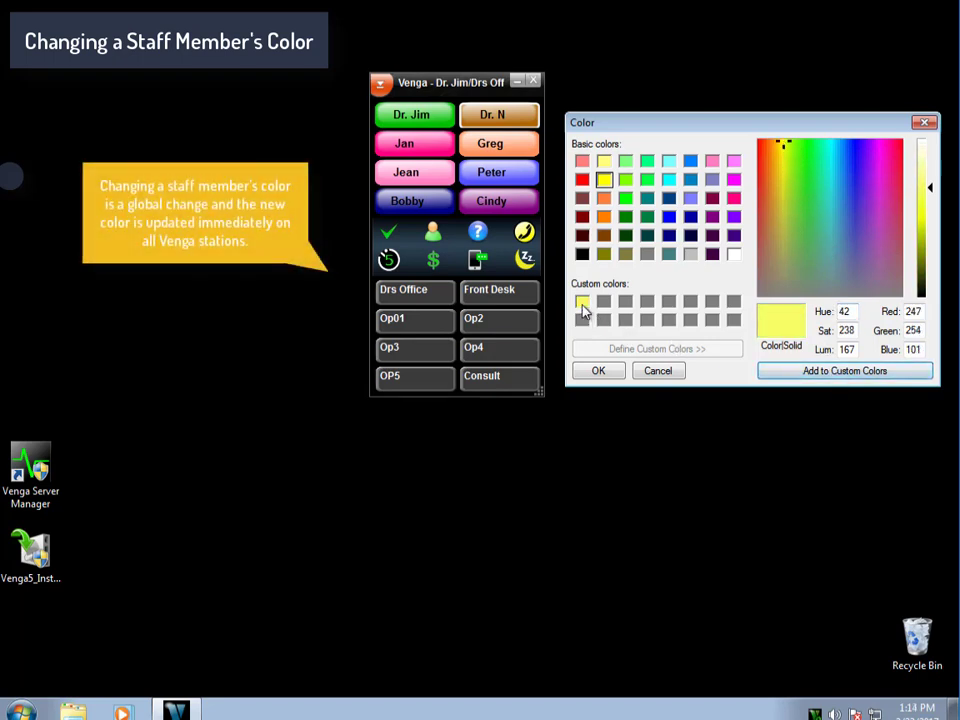
click(596, 373)
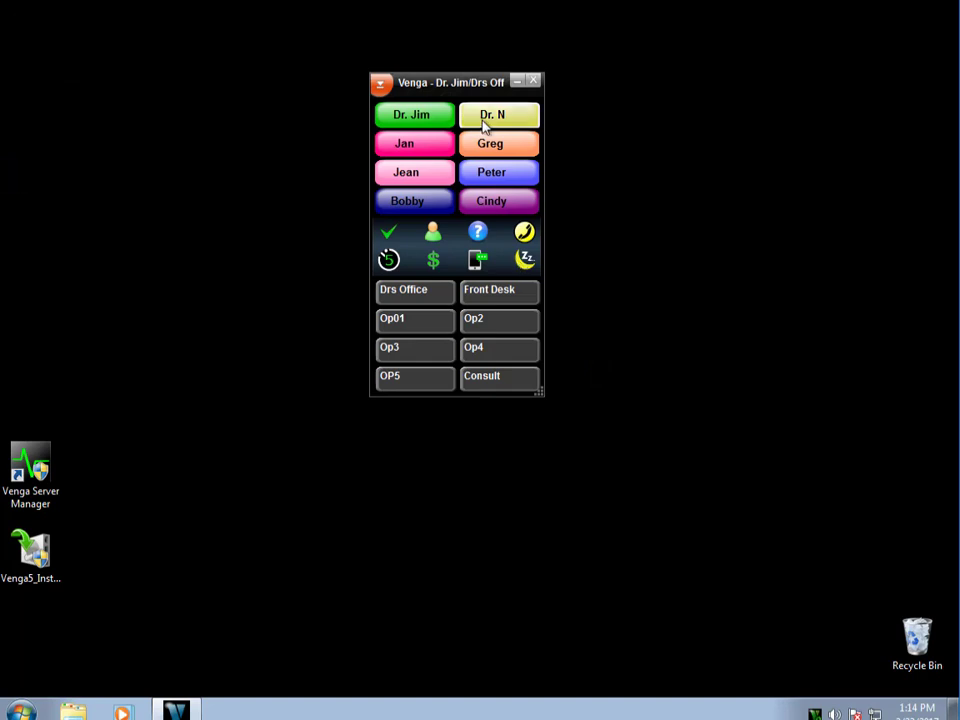
Append 'ancy' to the Dr. N button label so it reads Dr. Nancy.
right_click(507, 117)
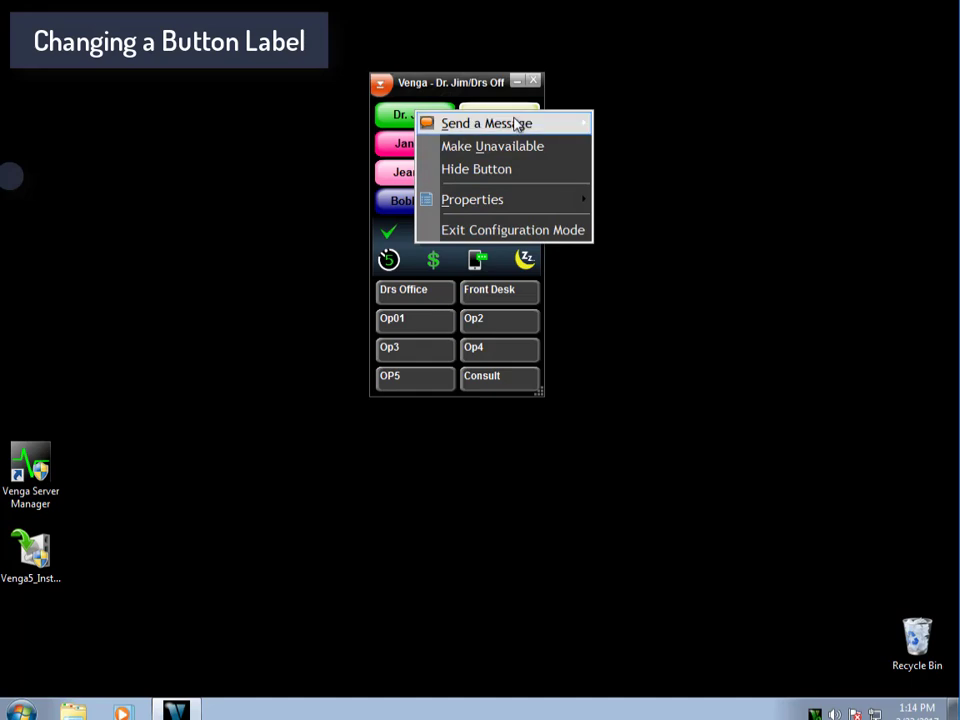
mouse_move(579, 201)
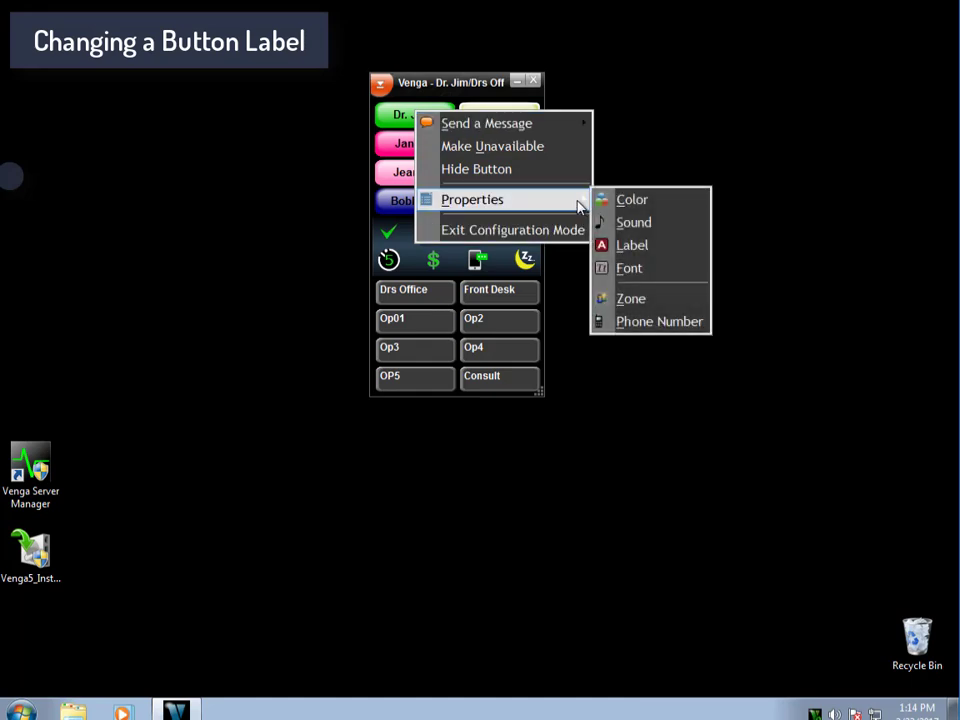
click(658, 247)
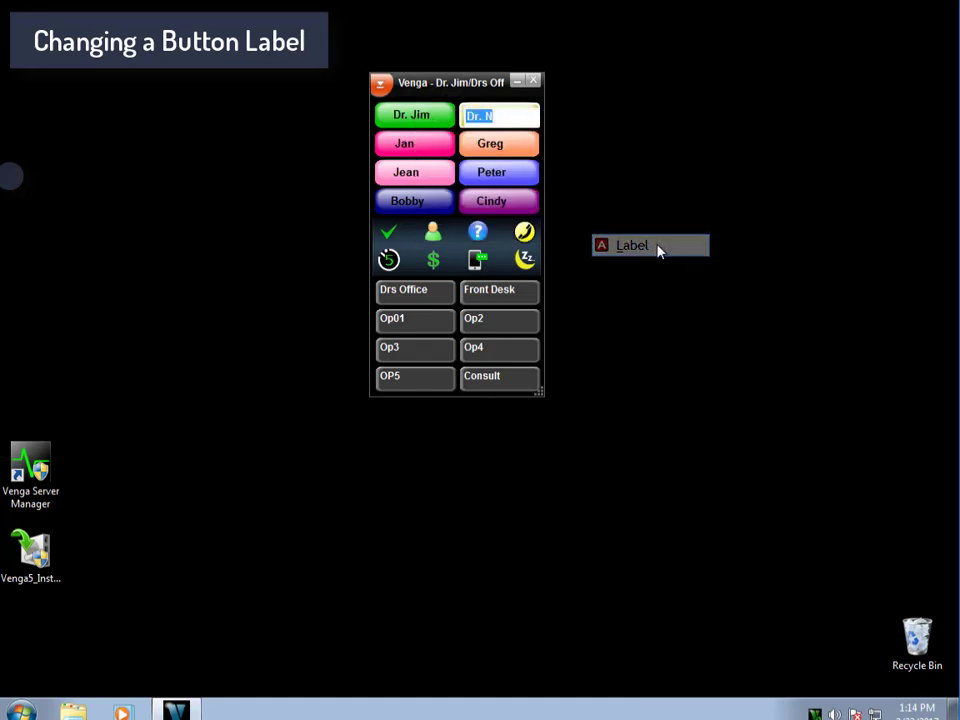
click(517, 118)
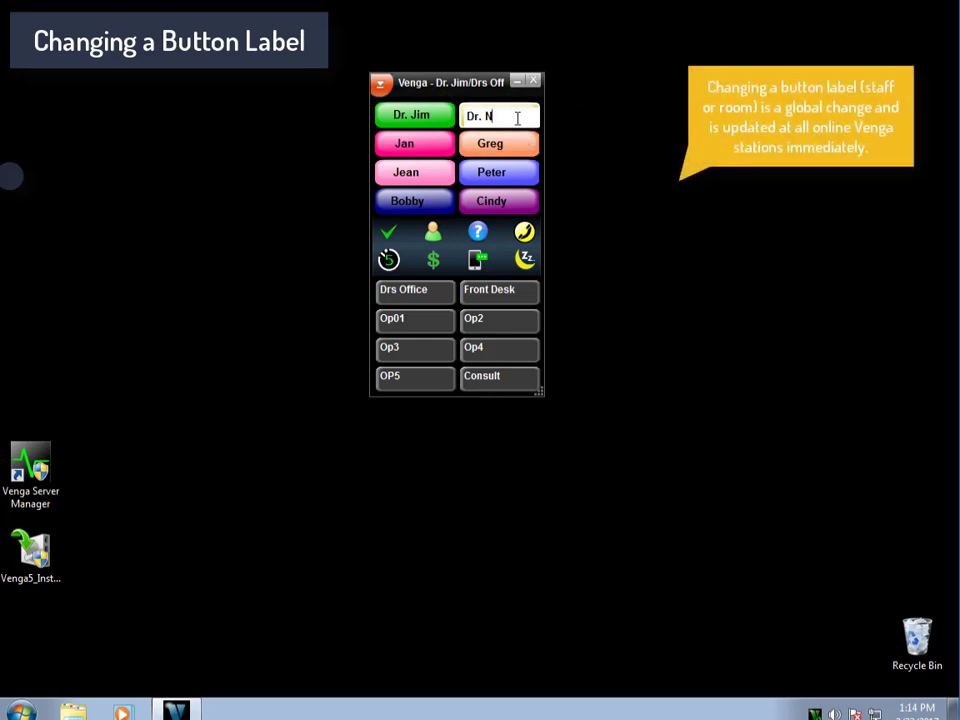
text(ancy)
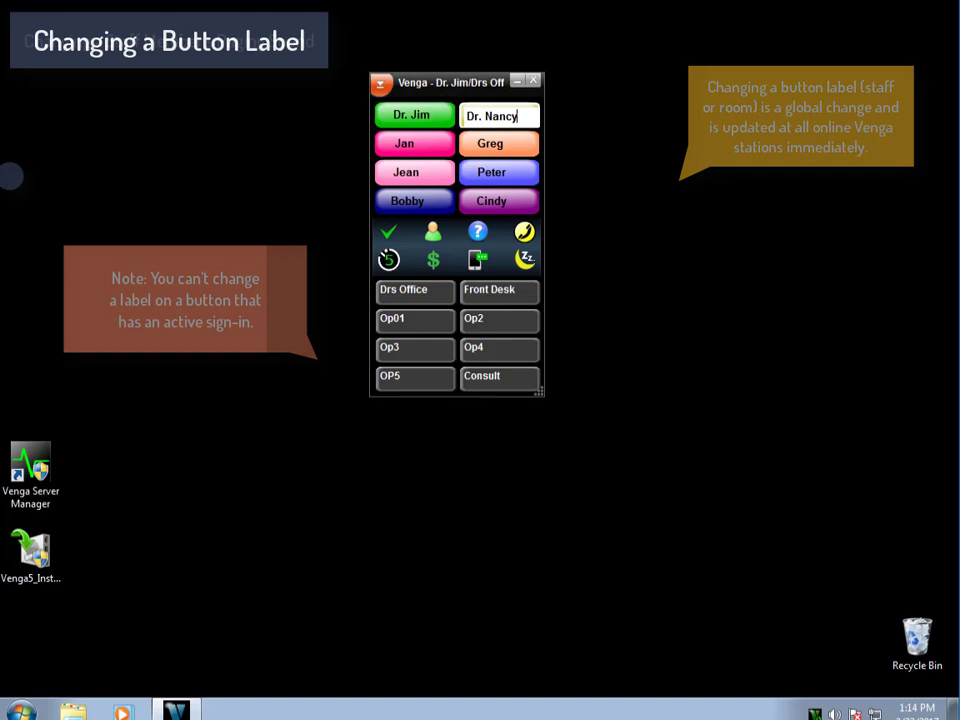
key(Return)
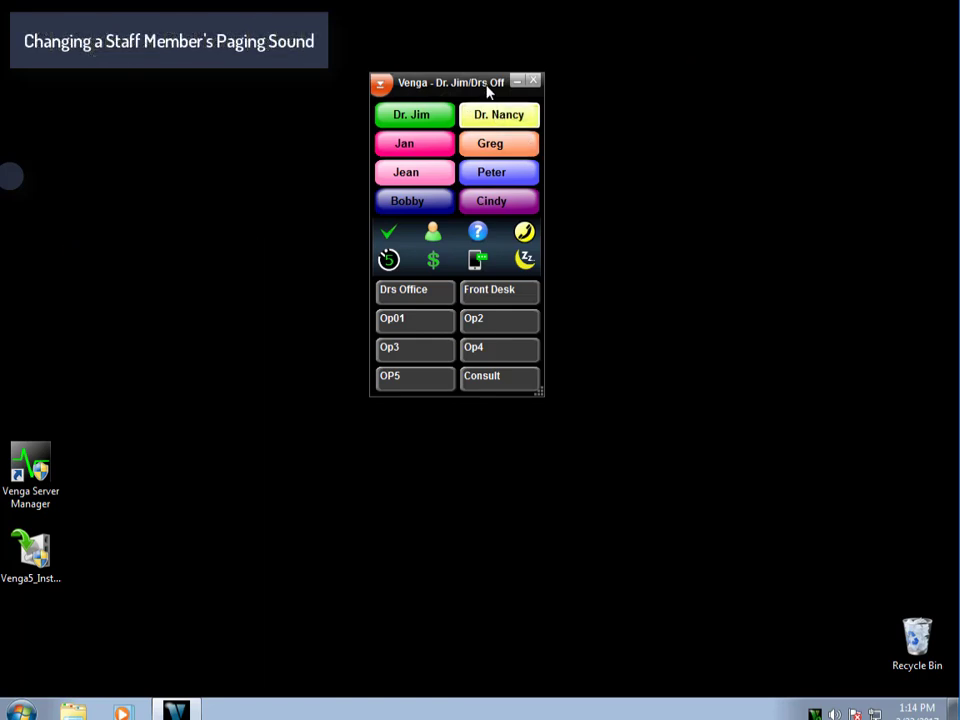
Open Dr. Nancy's Staff Member Sound Selection and preview the current SYNTHDRUM.WAV.
right_click(512, 116)
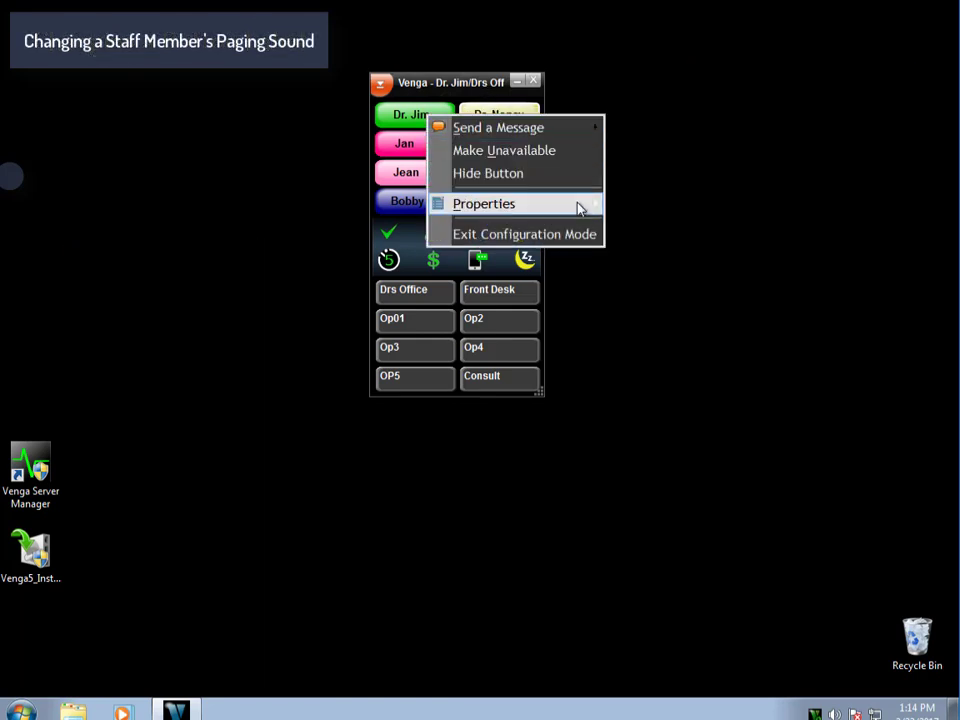
mouse_move(578, 210)
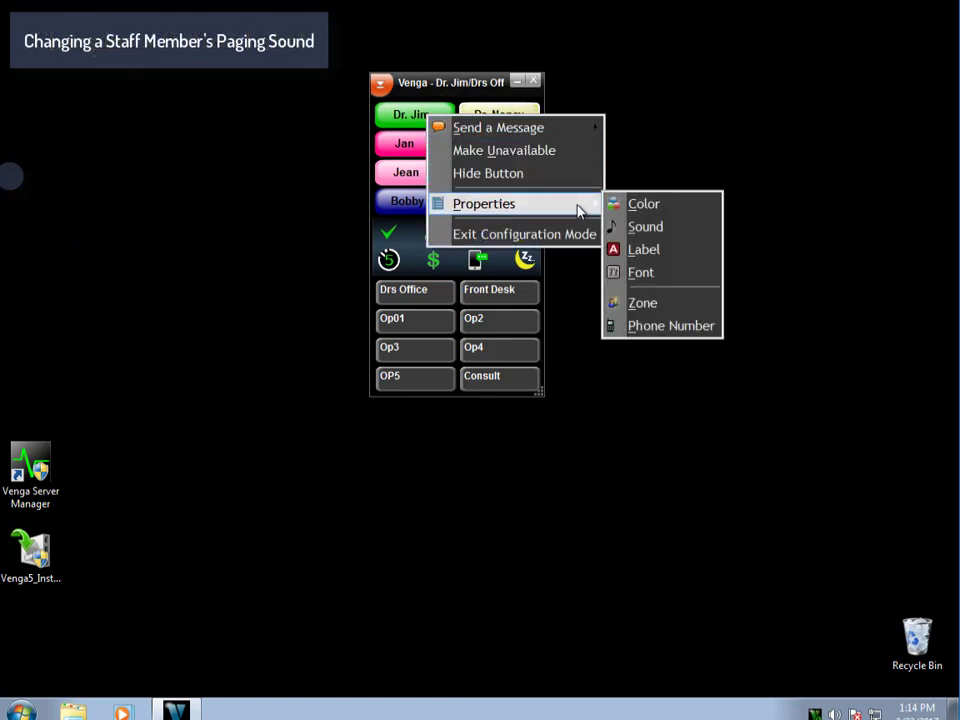
click(645, 227)
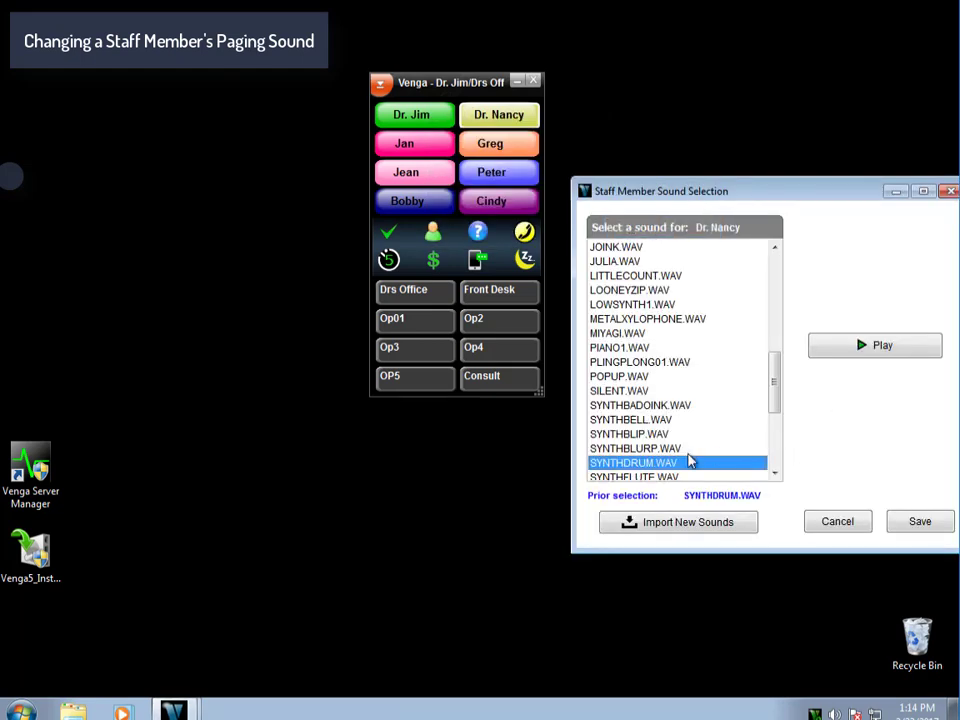
click(884, 348)
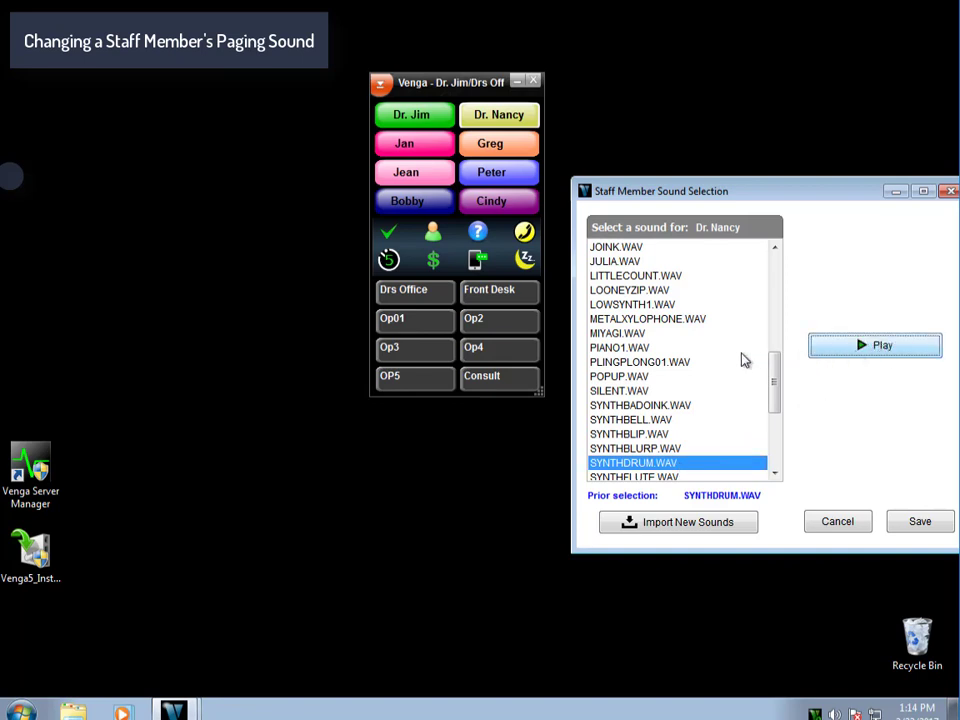
Audition MIYAGI.WAV and PIANO1.WAV, then save PIANO1.WAV as Dr. Nancy's sound.
click(637, 335)
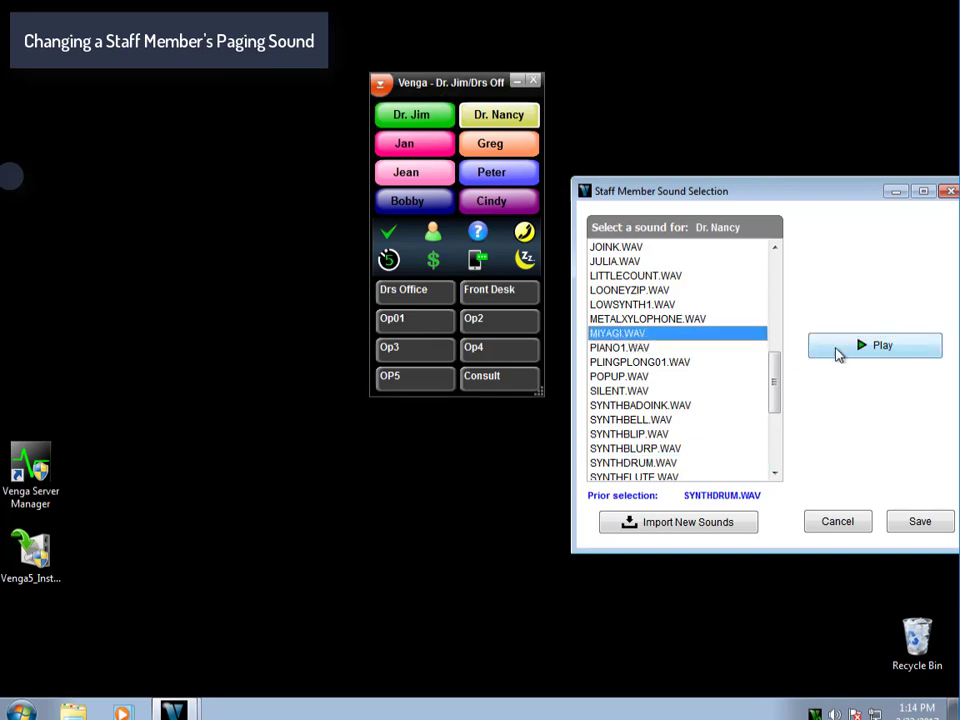
click(870, 348)
click(660, 348)
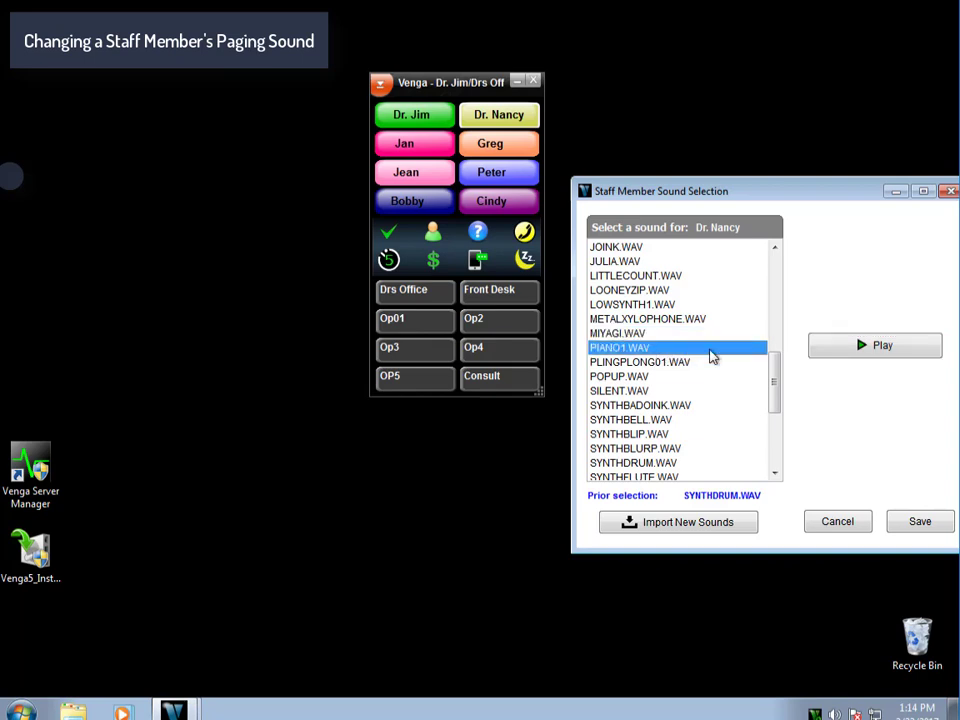
click(864, 350)
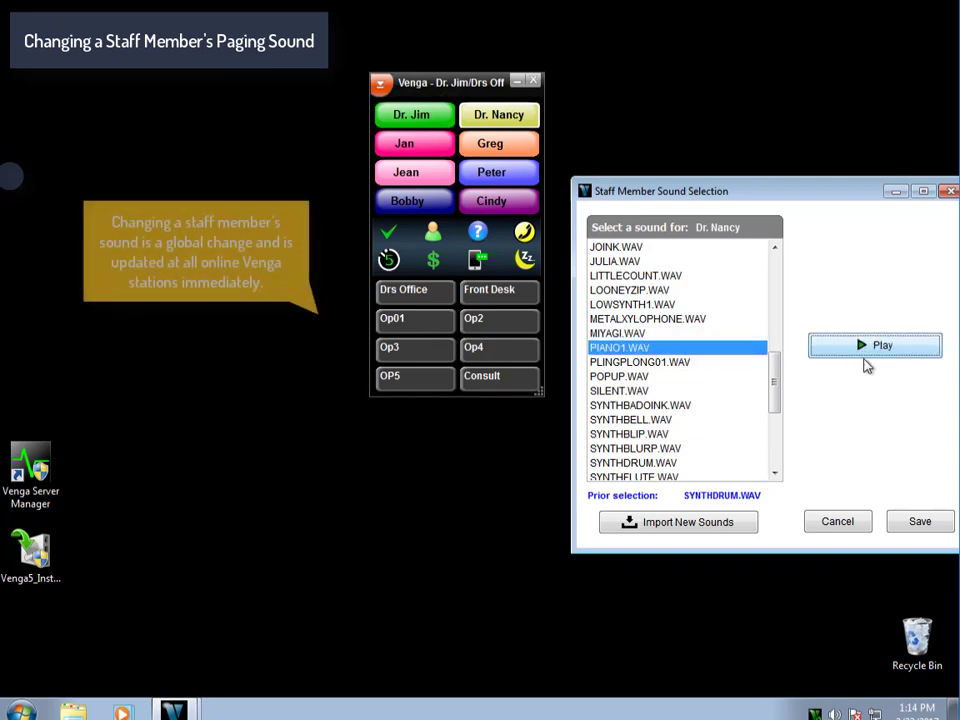
click(918, 524)
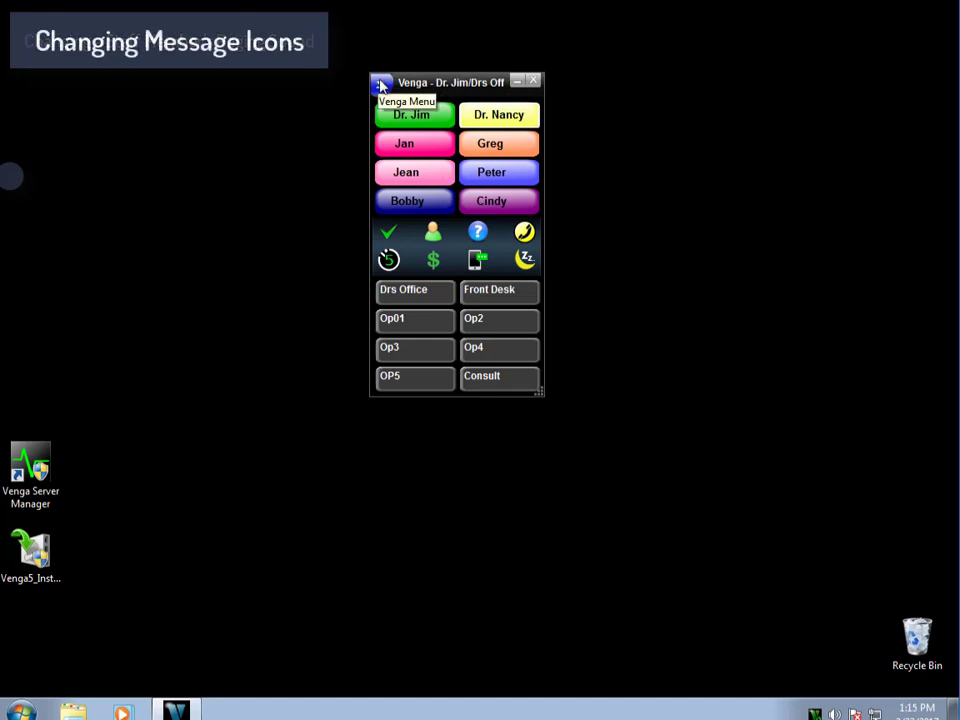
Open Message Icon Selection from the Configuration menu.
click(381, 88)
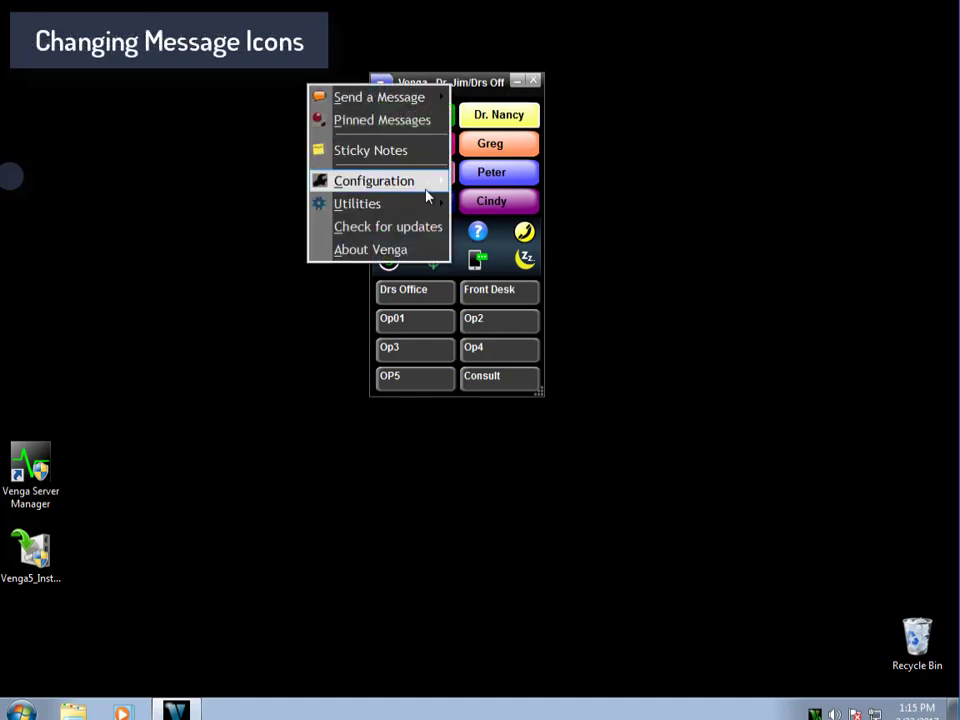
mouse_move(435, 190)
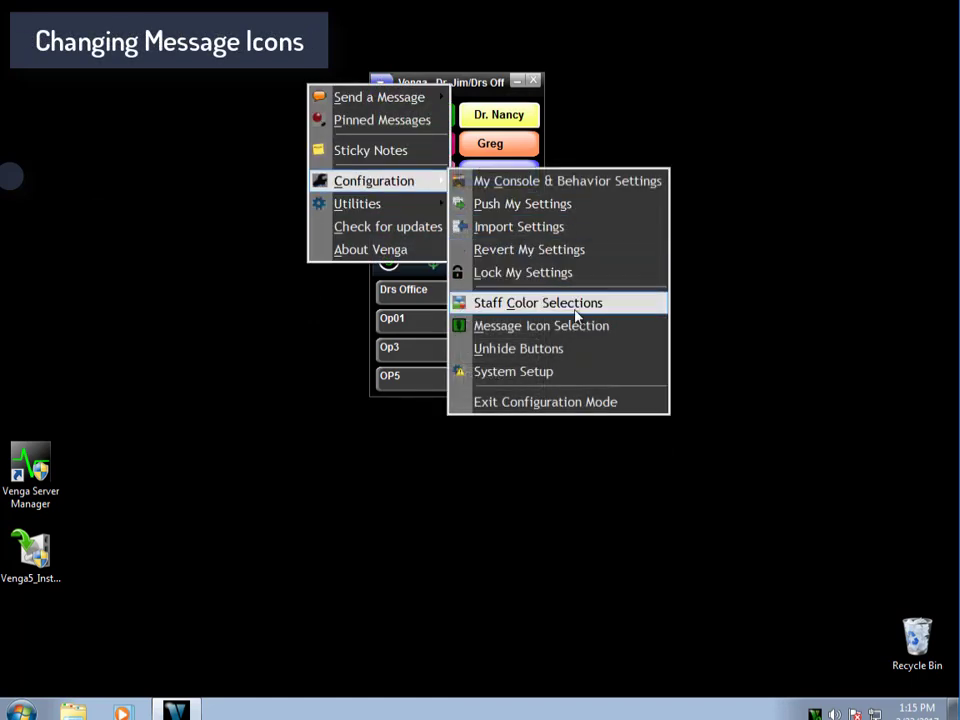
click(648, 337)
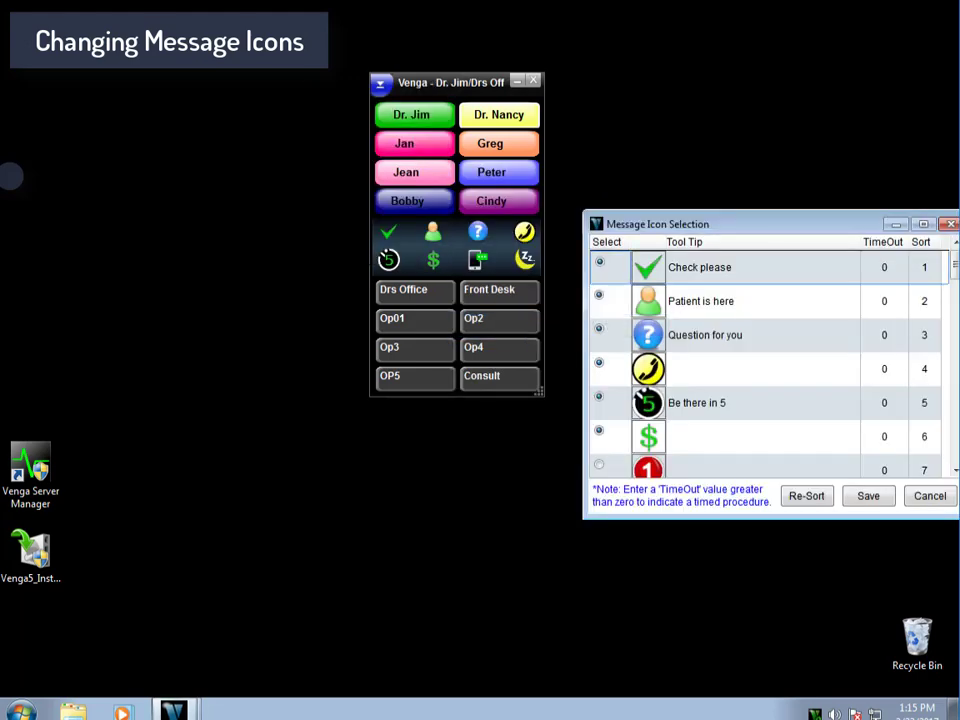
drag(735, 228, 717, 172)
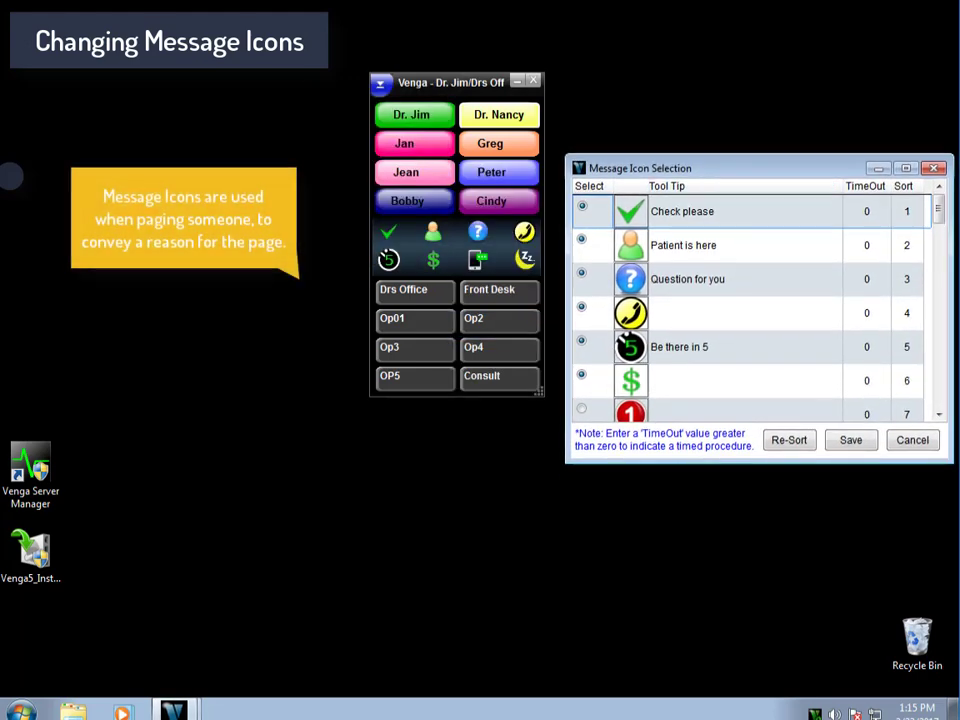
Deselect the Question for you icon, select the Rx icon, and save.
click(583, 279)
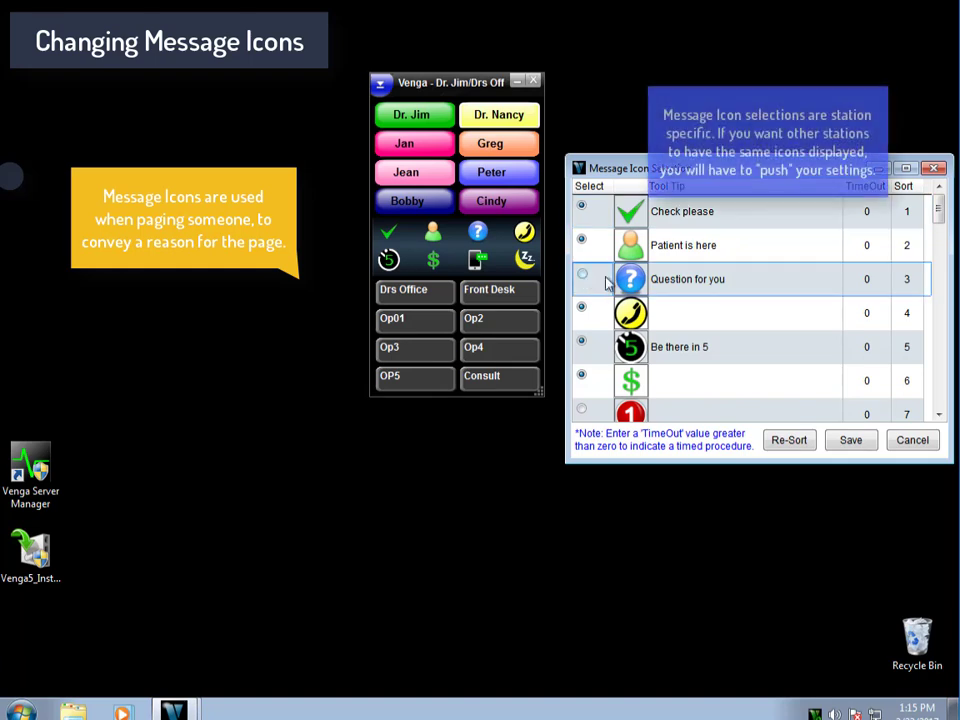
scroll(698, 322, down, 2)
scroll(698, 322, down, 5)
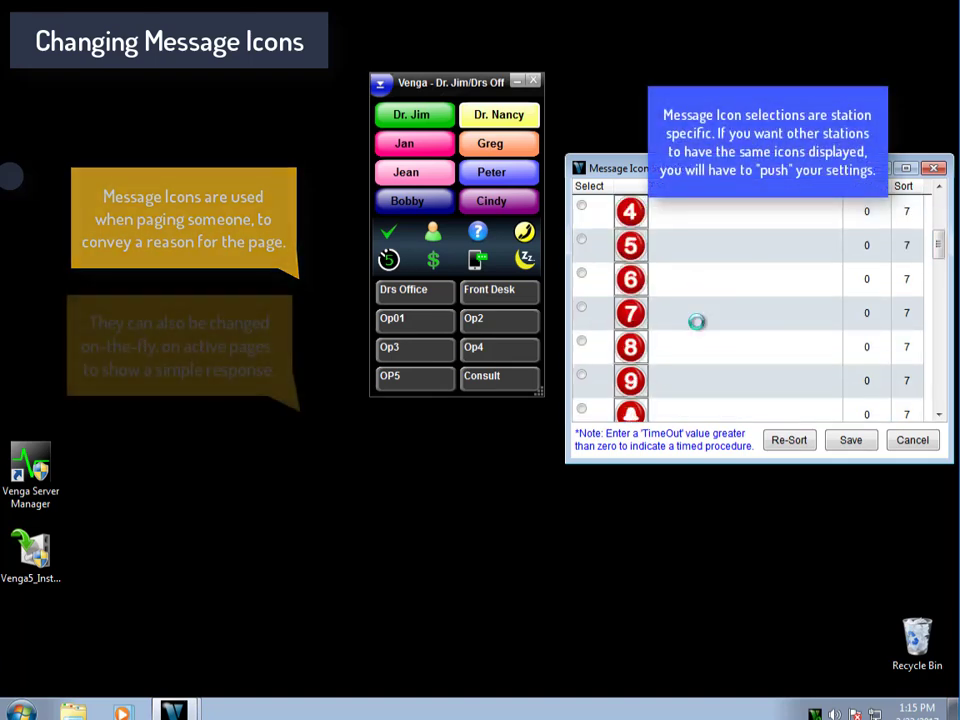
scroll(697, 322, down, 3)
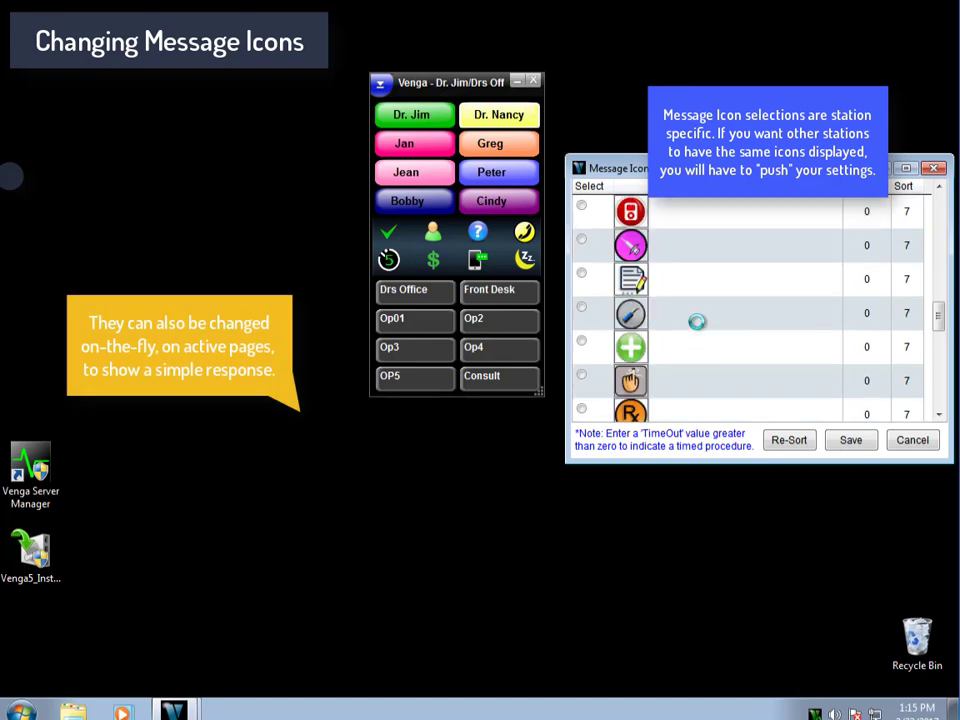
scroll(697, 322, down, 1)
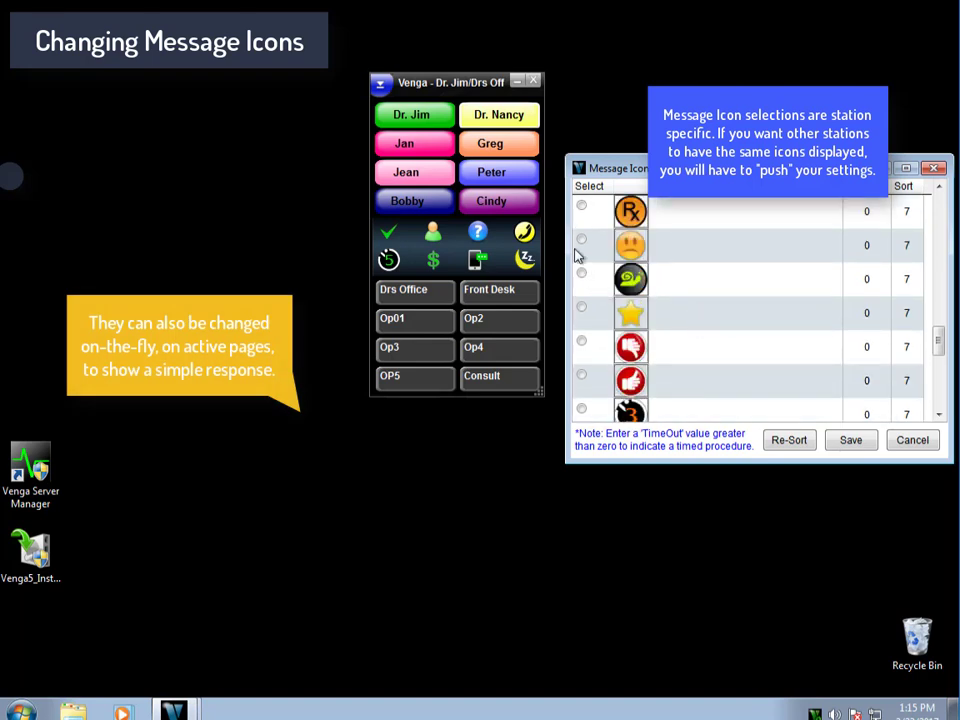
click(582, 207)
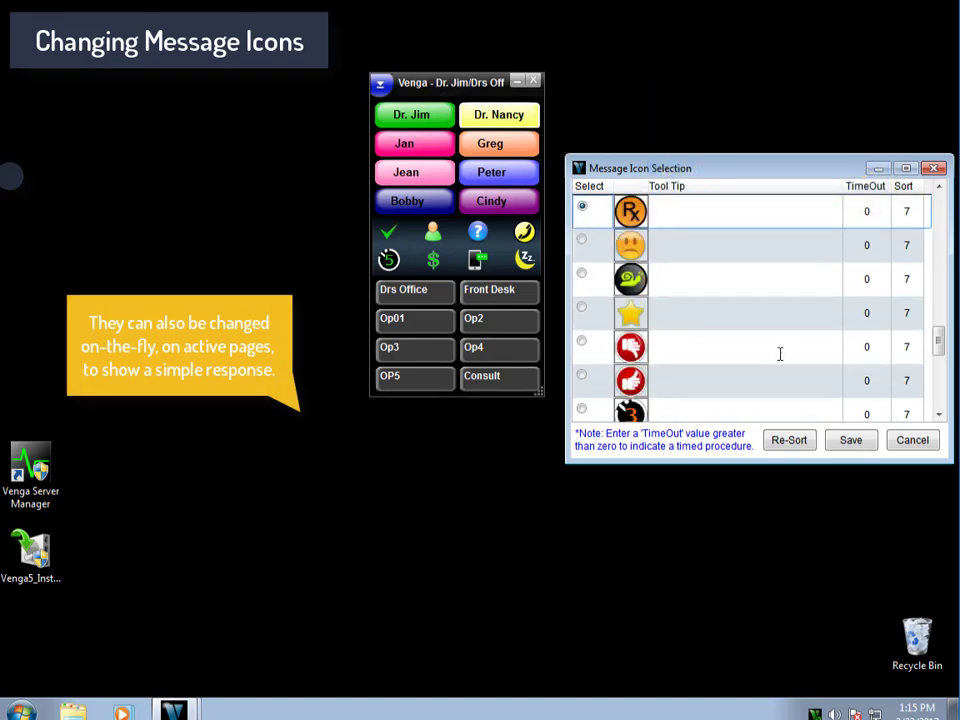
click(849, 442)
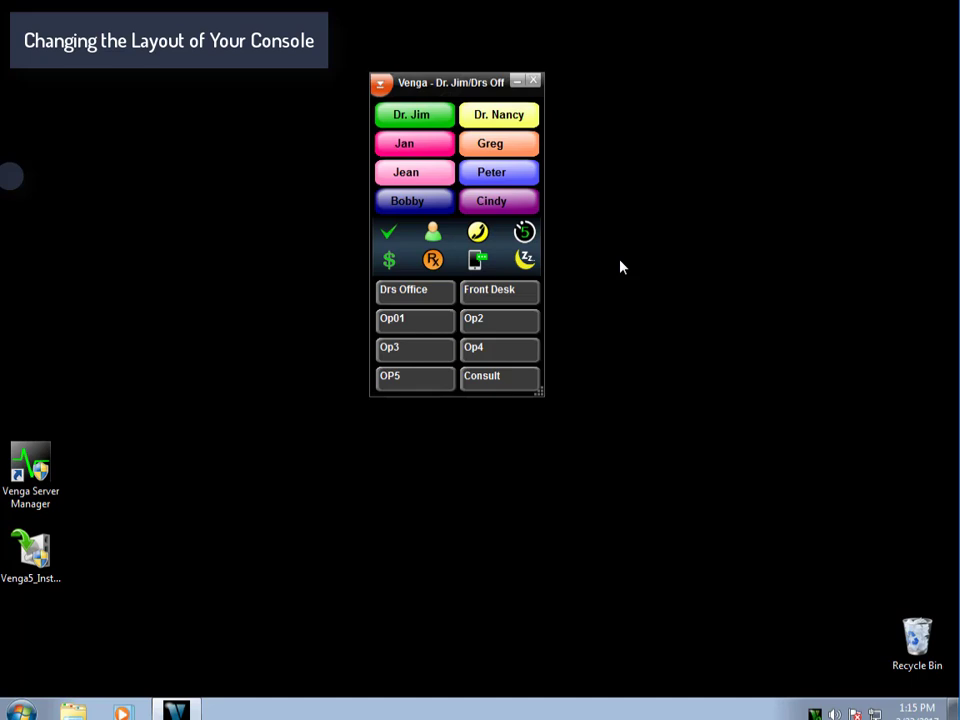
Open My Console & Behavior Settings from the Configuration menu.
click(381, 86)
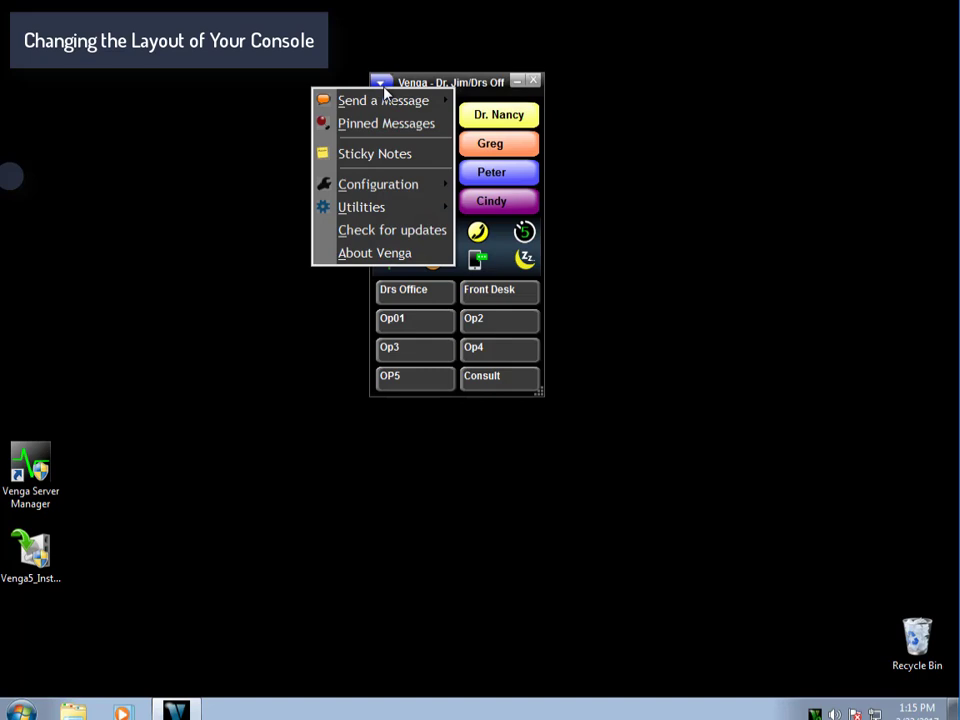
mouse_move(428, 184)
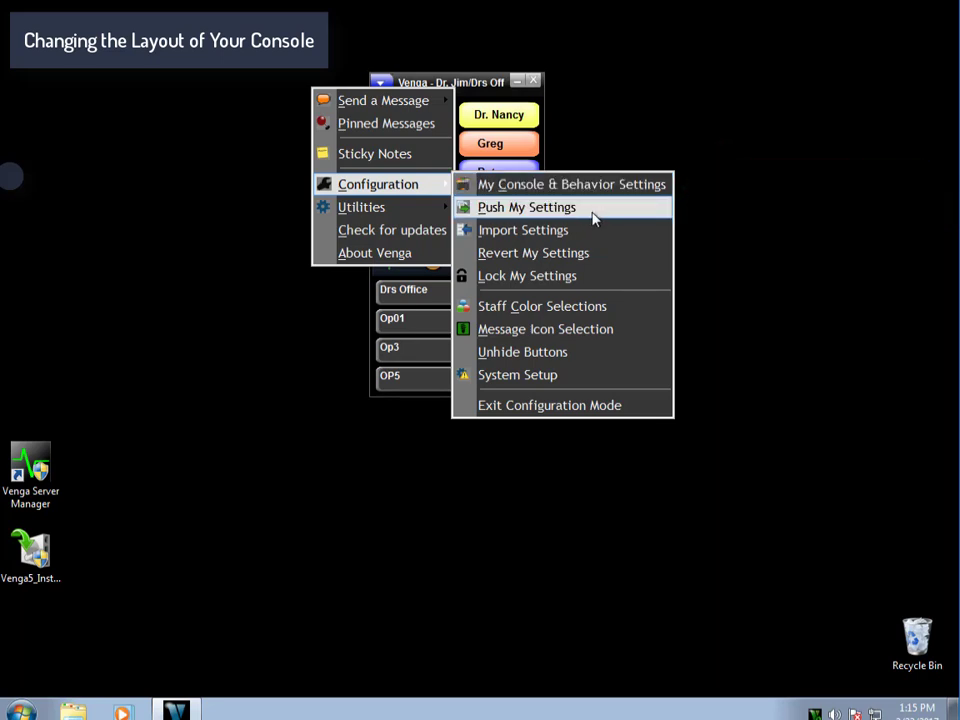
click(606, 184)
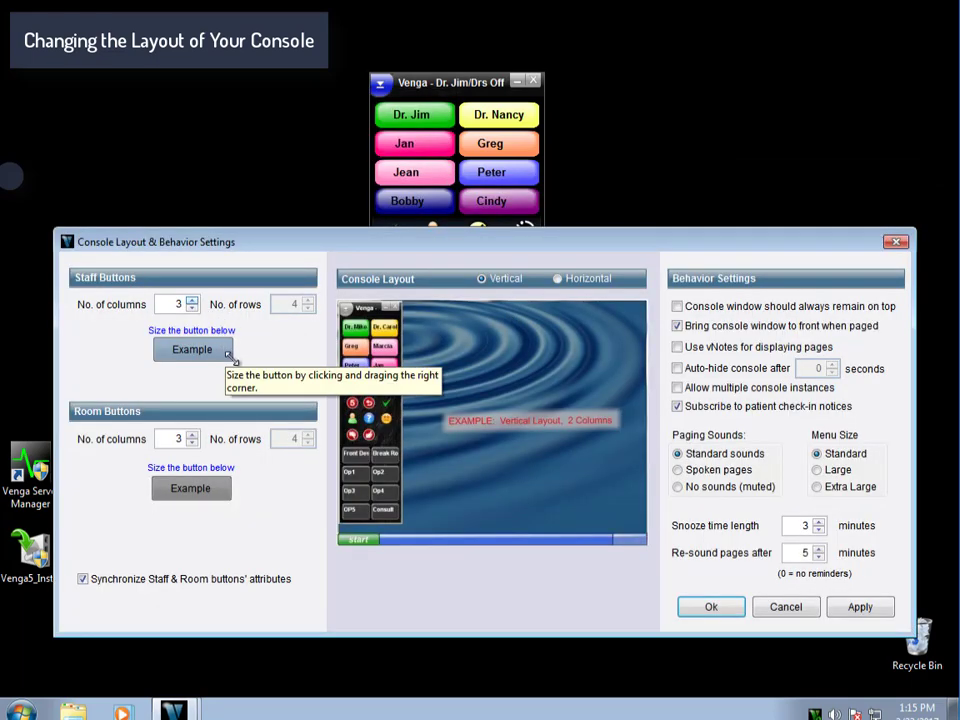
Narrow the example button, apply the three-column layout, and preview the Horizontal layout.
mouse_move(229, 358)
mouse_down()
mouse_move(210, 352)
mouse_move(228, 372)
mouse_up()
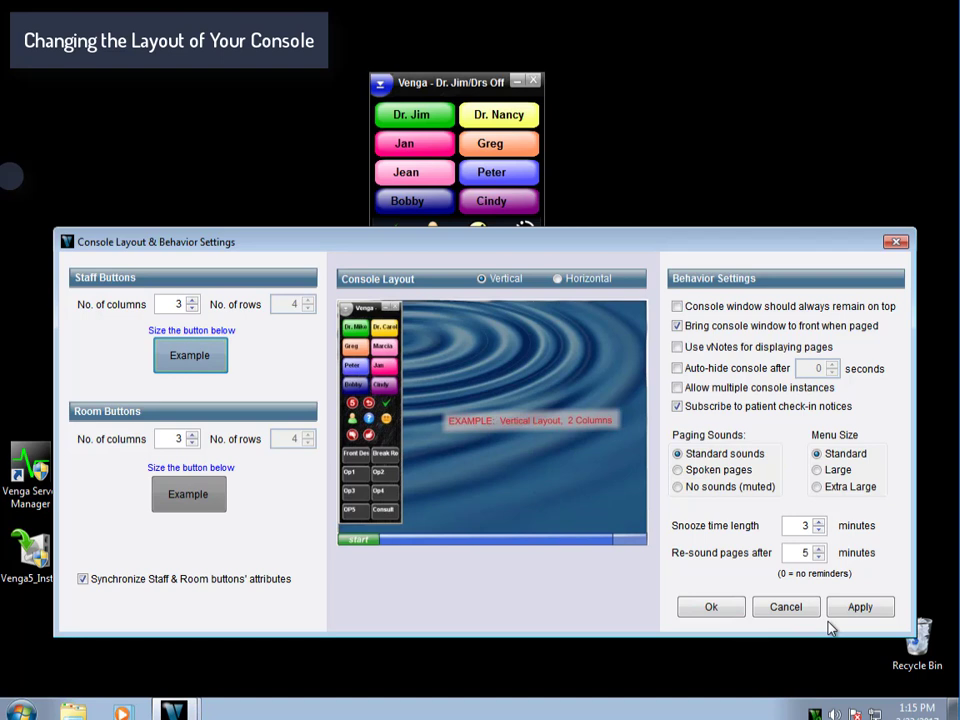
click(860, 607)
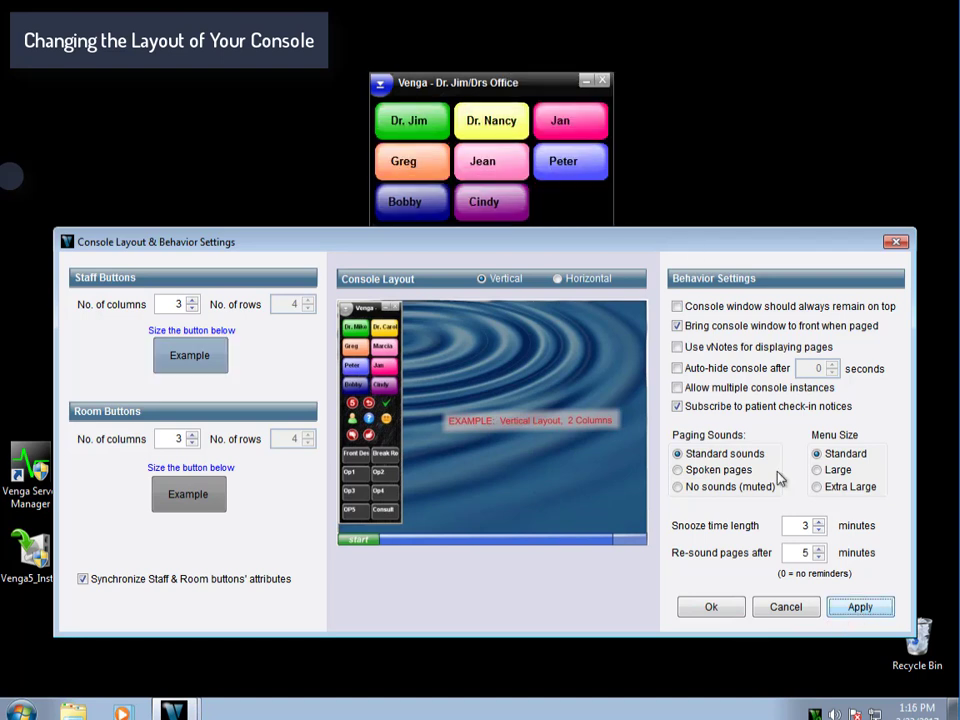
click(560, 280)
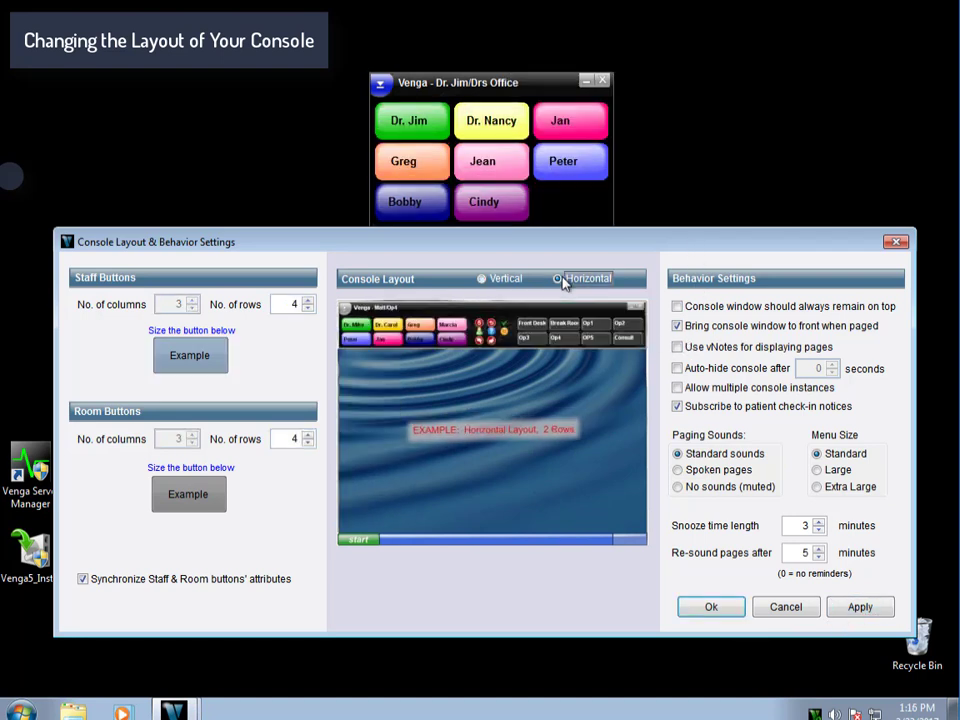
click(858, 607)
Switch back to the Vertical layout, apply it, and close the settings with Ok.
drag(642, 241, 645, 292)
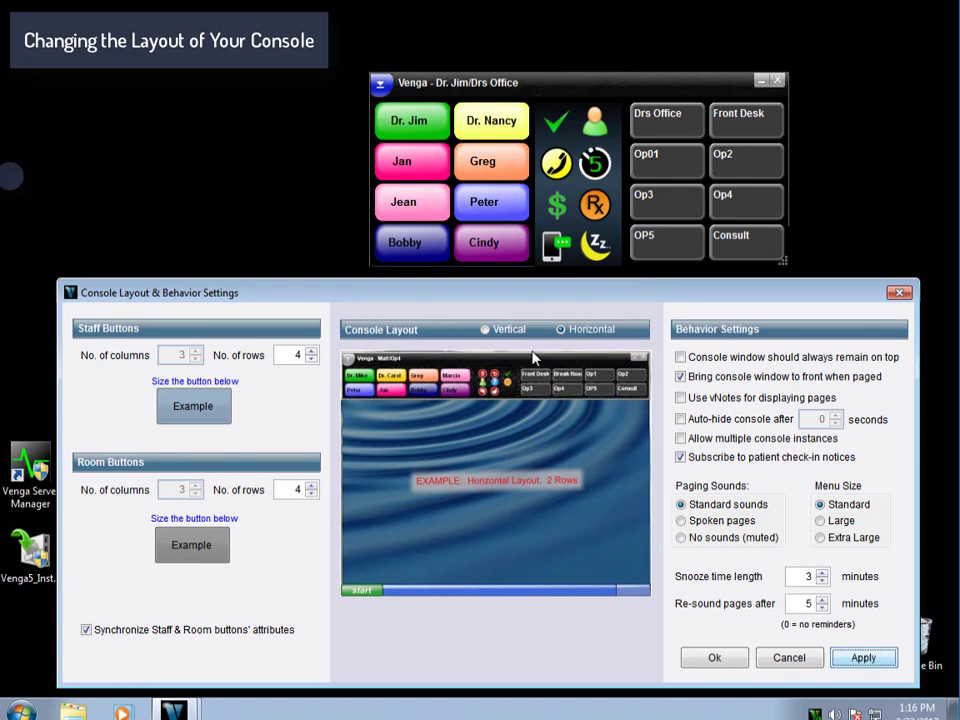
click(510, 332)
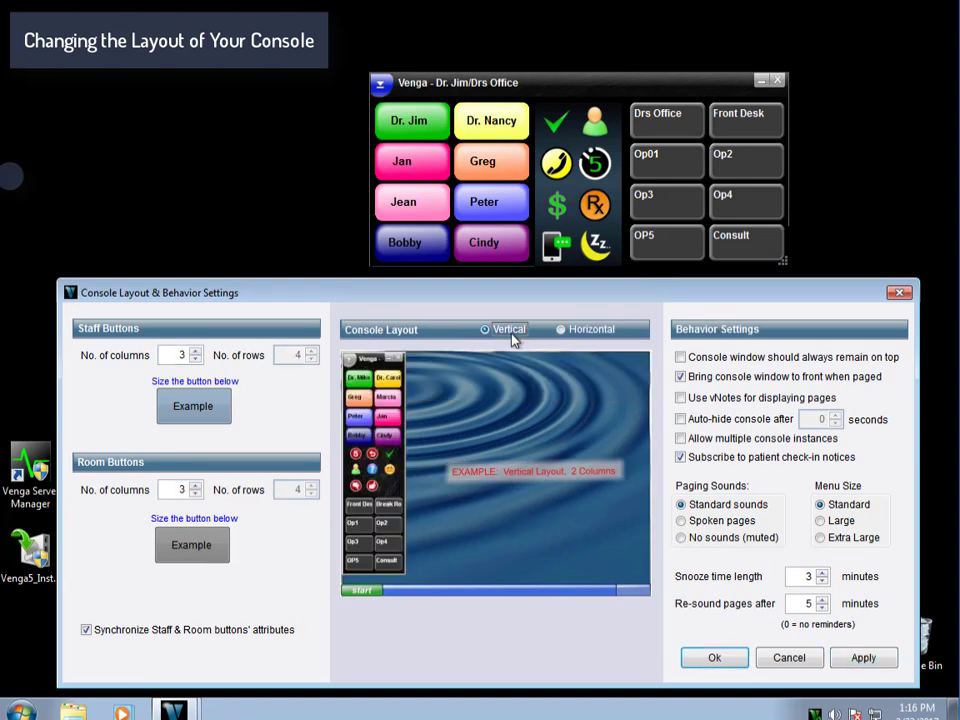
click(857, 660)
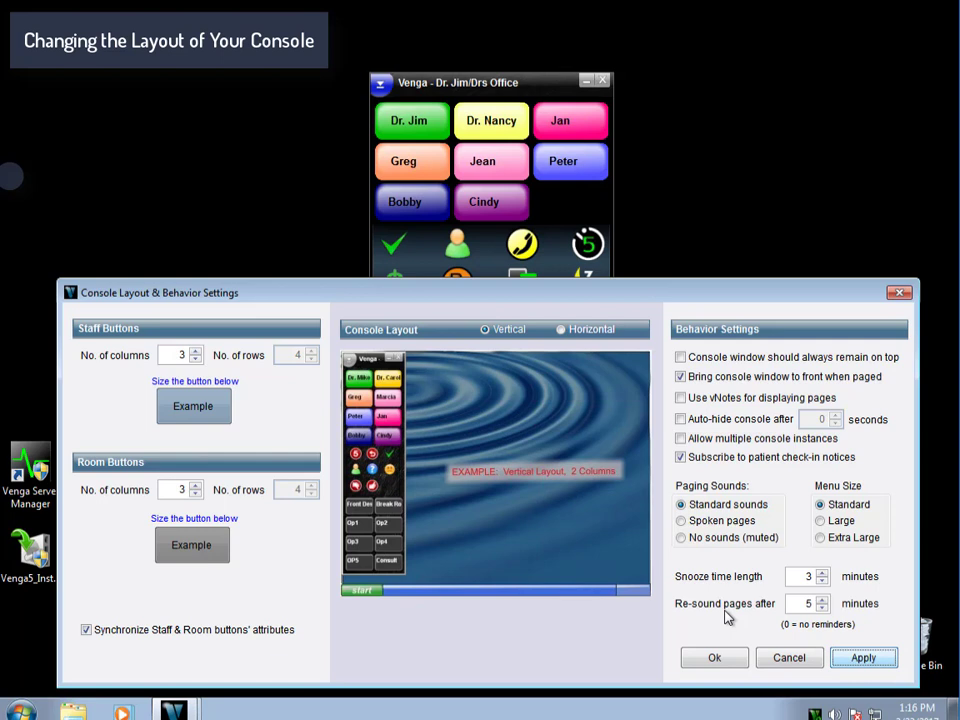
click(717, 659)
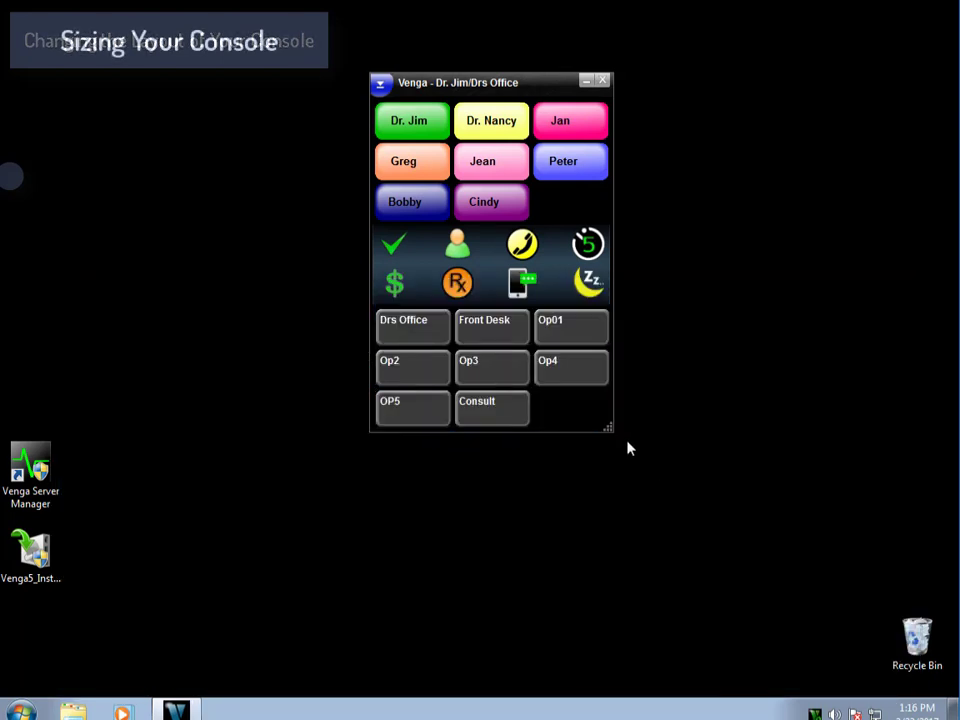
Shrink the console window, then wheel-resize it until it is slightly larger than before.
drag(610, 429, 551, 378)
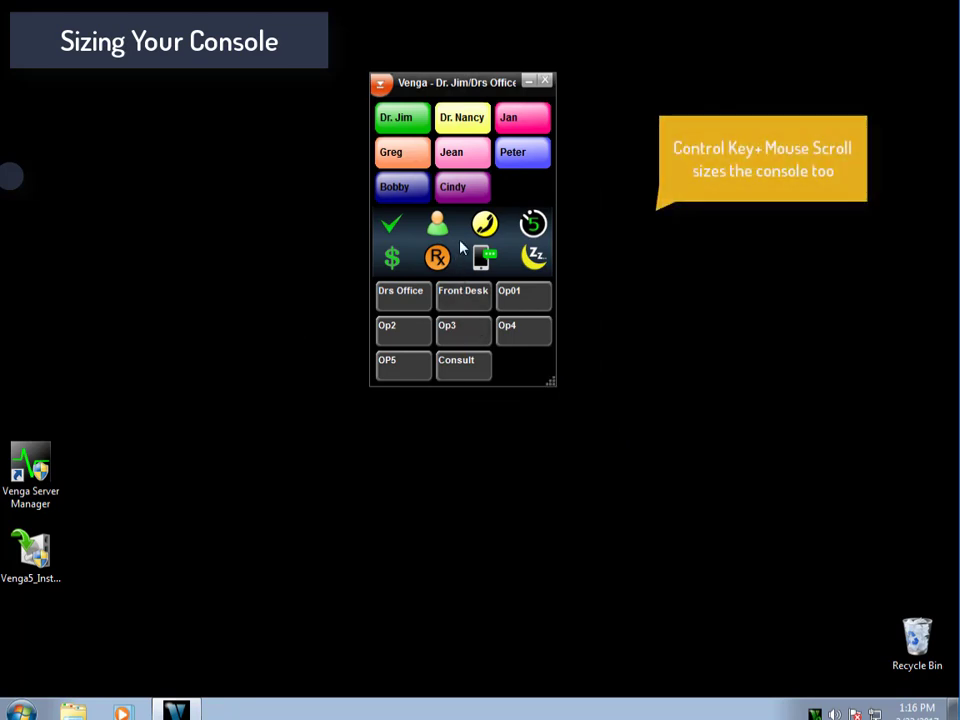
ctrl+scroll(461, 249, up, 2)
ctrl+scroll(461, 249, up, 1)
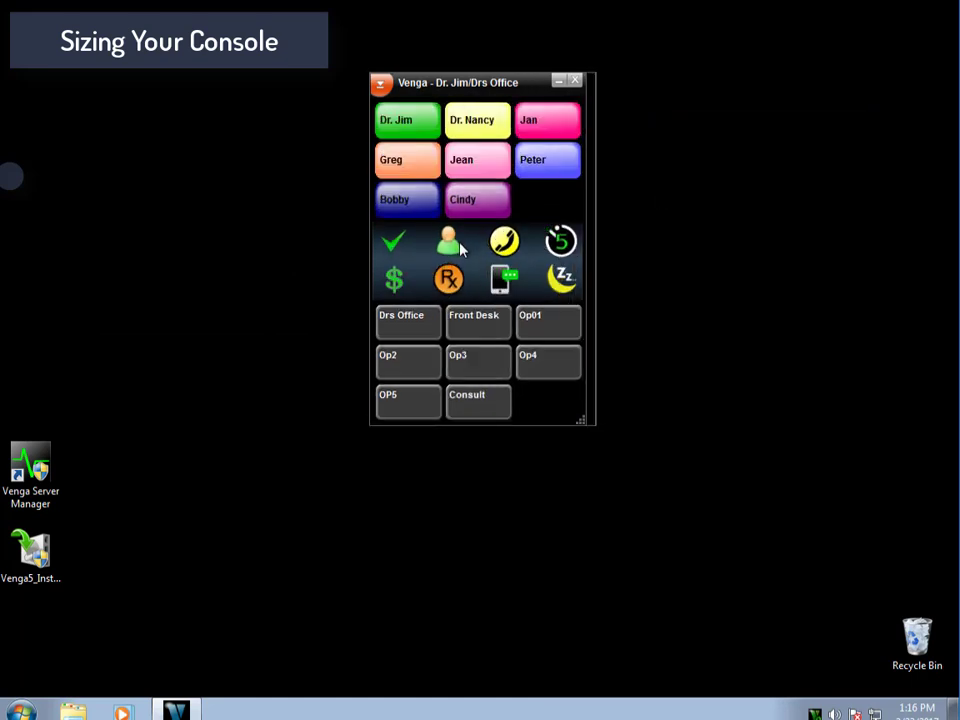
ctrl+scroll(461, 251, up, 1)
ctrl+scroll(462, 253, down, 2)
ctrl+scroll(461, 251, down, 2)
ctrl+scroll(461, 253, up, 1)
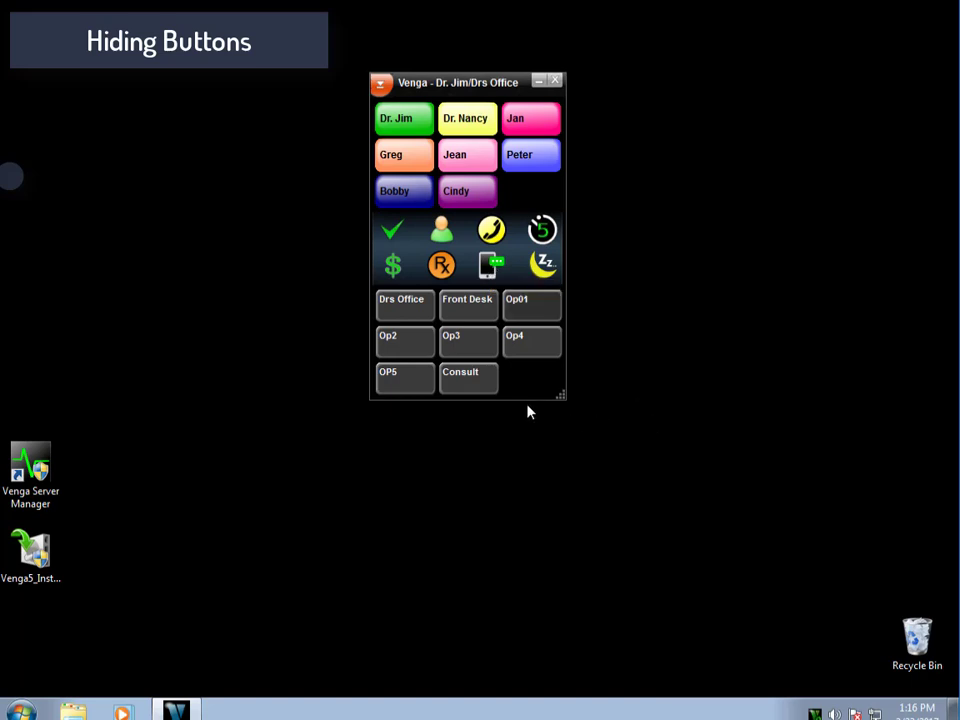
Hide the OP5 room button using its Hide Button option.
right_click(413, 387)
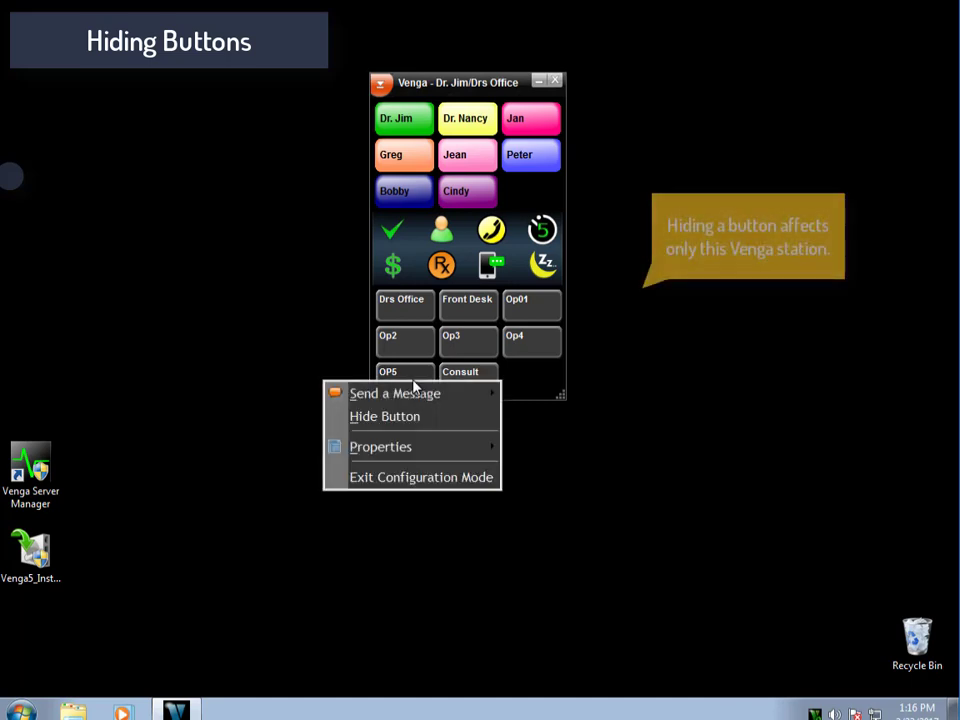
click(418, 424)
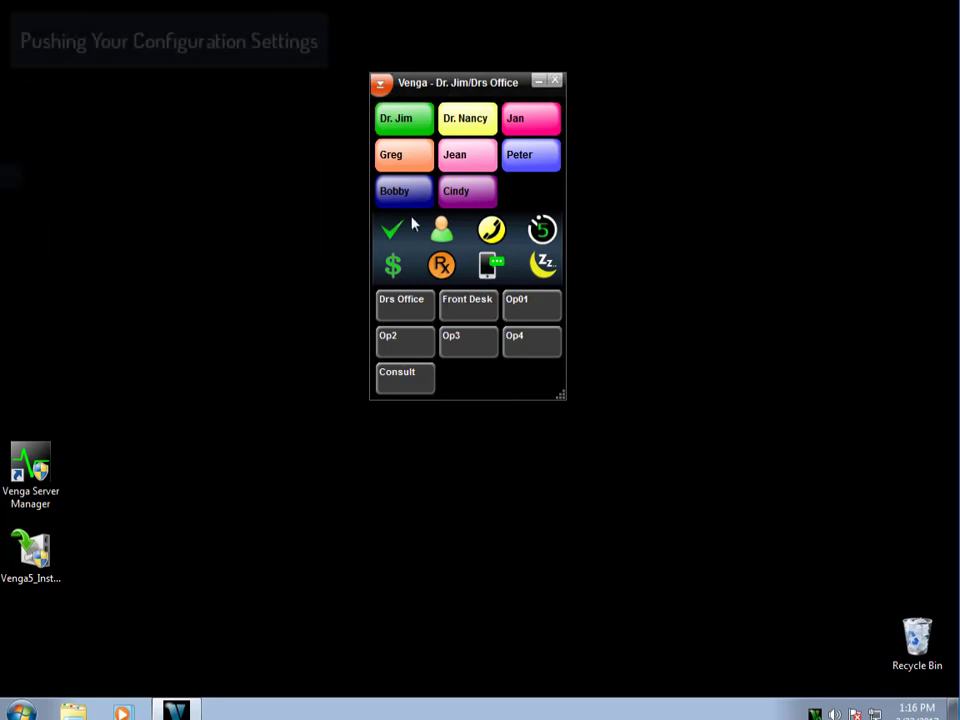
Push this station's settings as the Default configuration and acknowledge the success message.
click(381, 87)
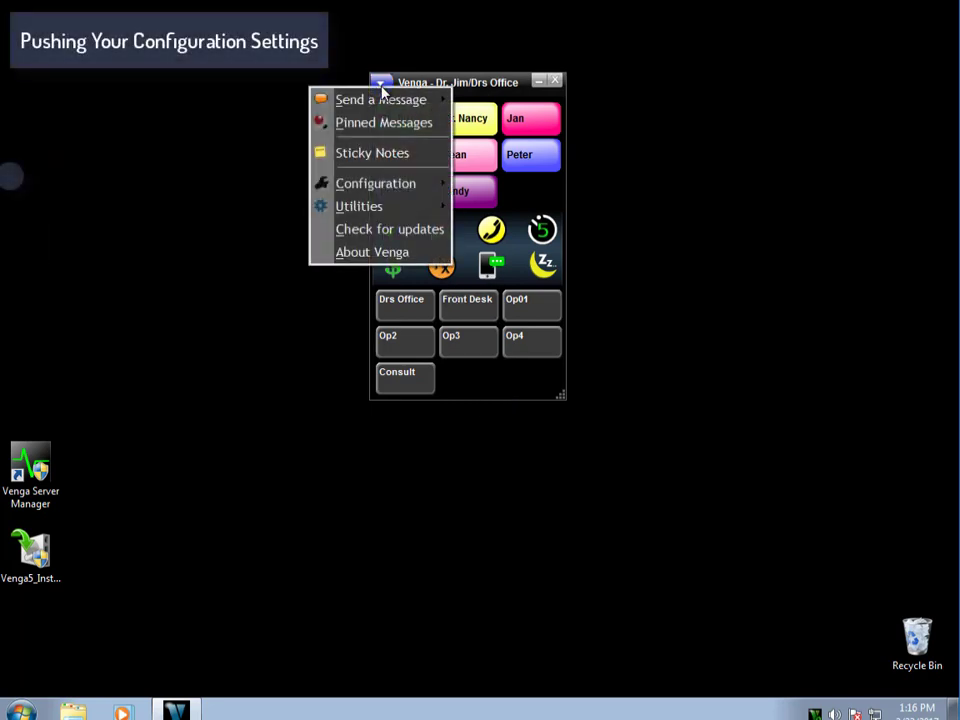
mouse_move(428, 183)
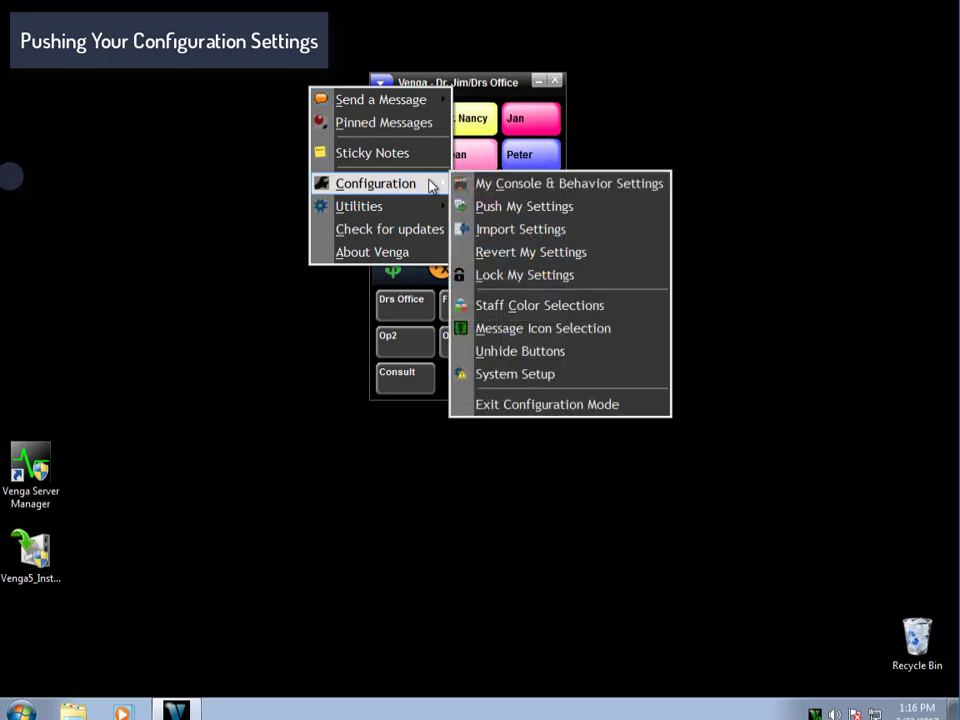
click(526, 207)
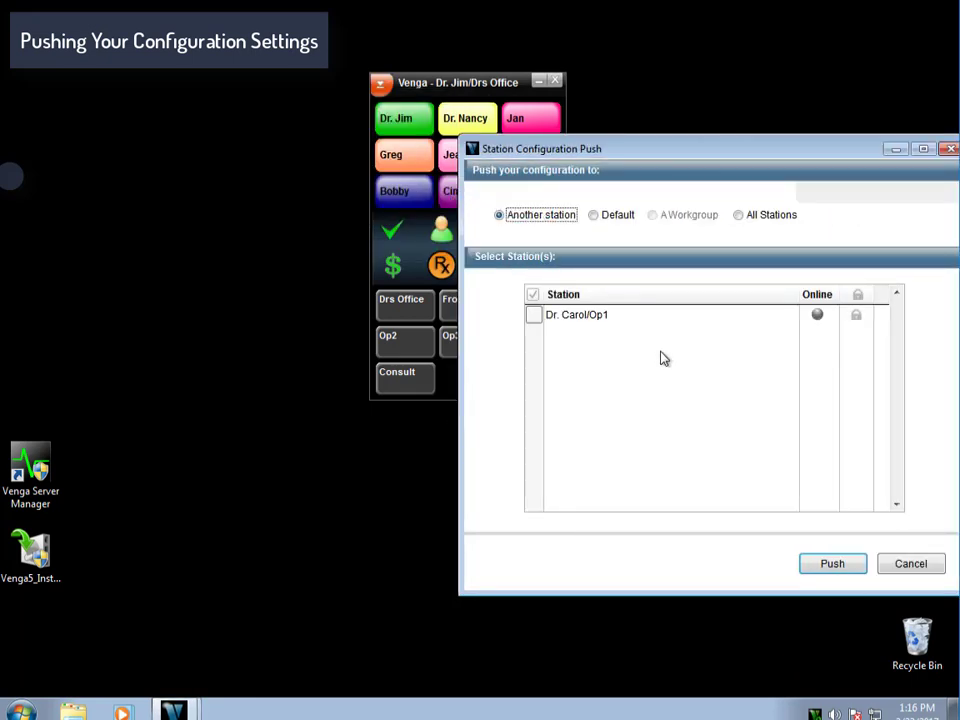
click(600, 216)
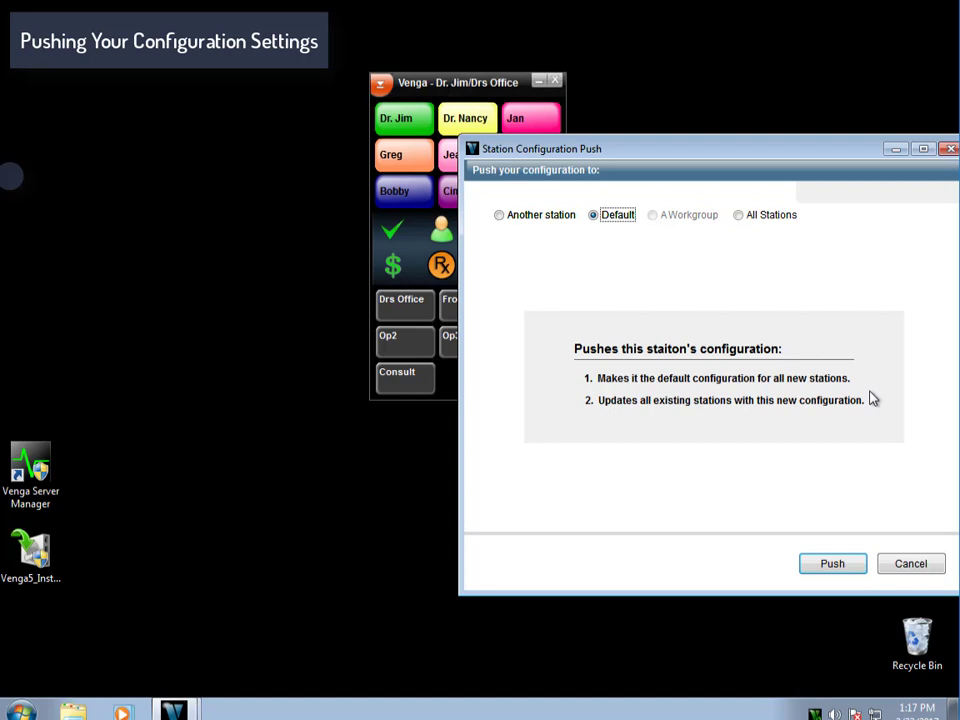
click(836, 566)
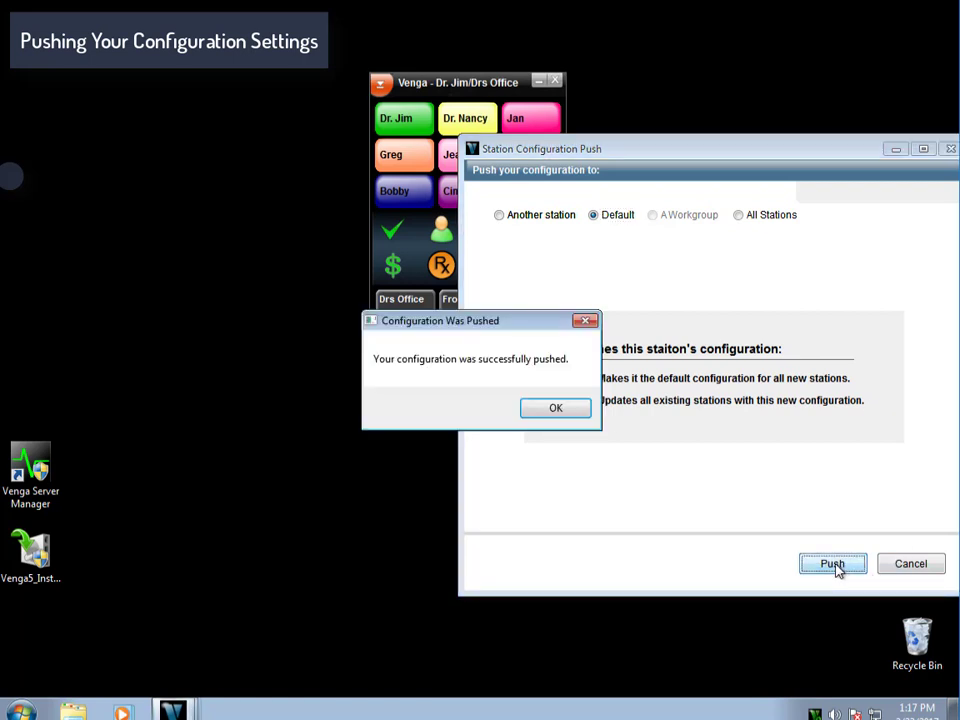
click(579, 409)
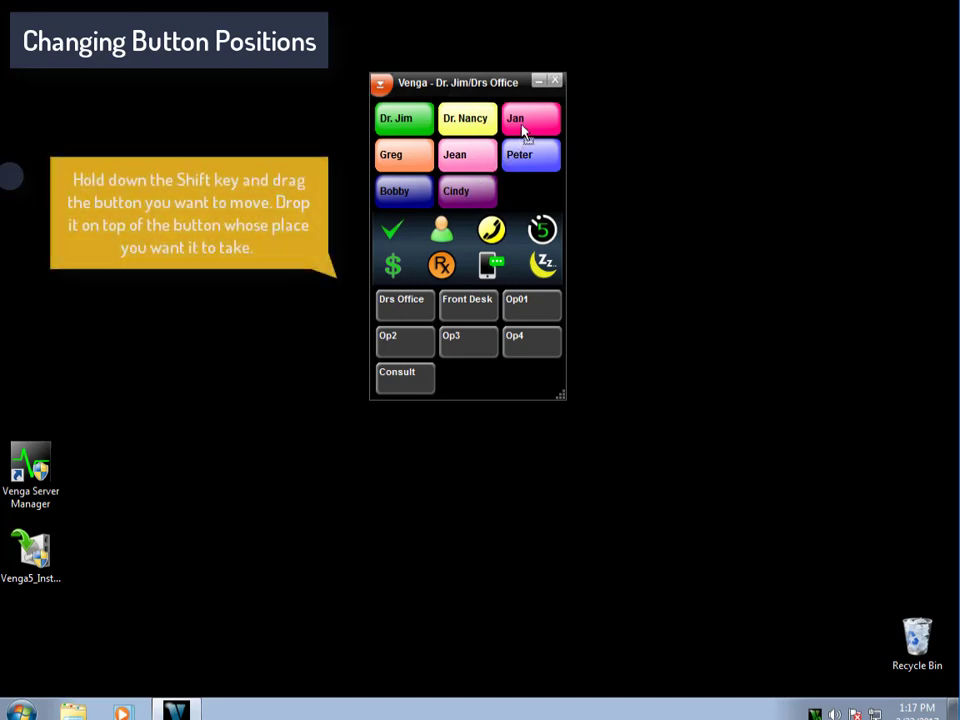
Move Cindy into Jan's top-row spot and place Consult right after Front Desk.
drag(521, 127, 525, 124)
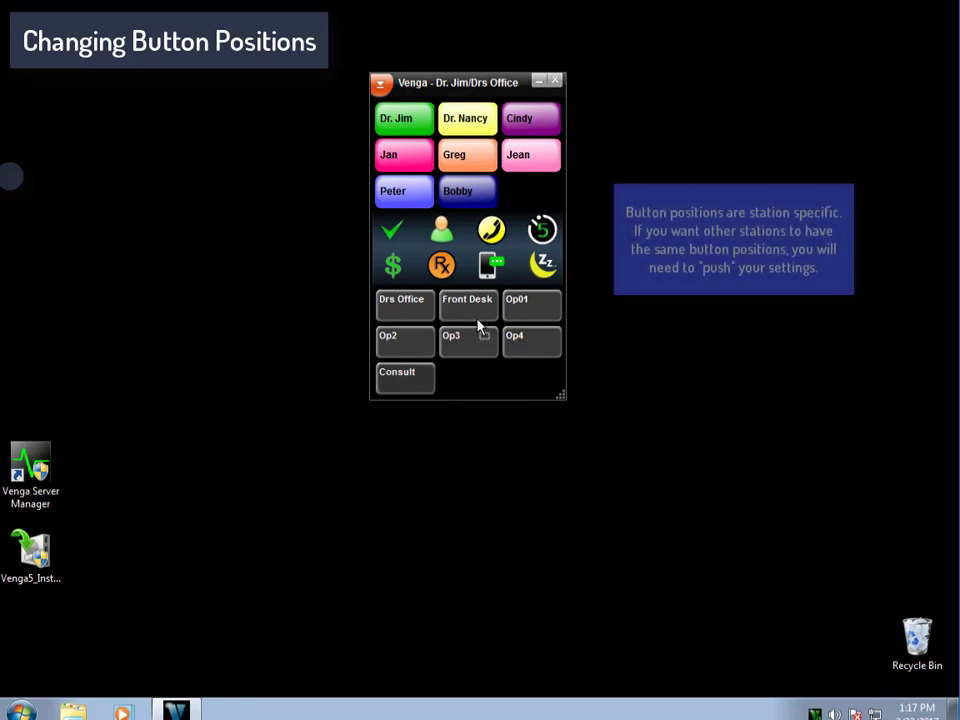
drag(487, 315, 518, 311)
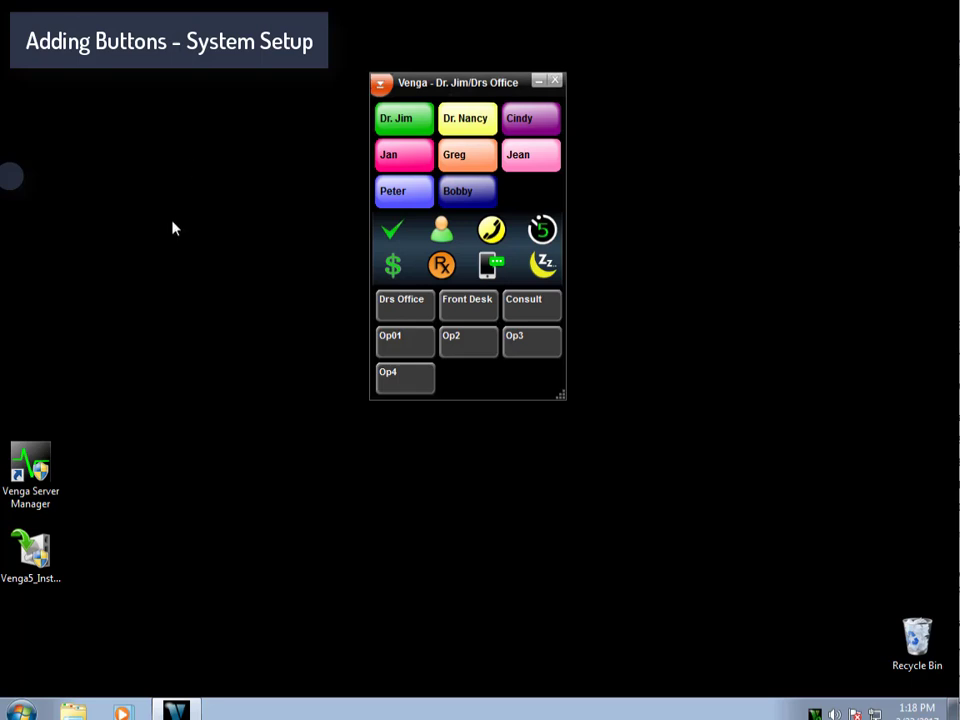
Open System Setup from the Venga menu's Configuration submenu.
click(380, 88)
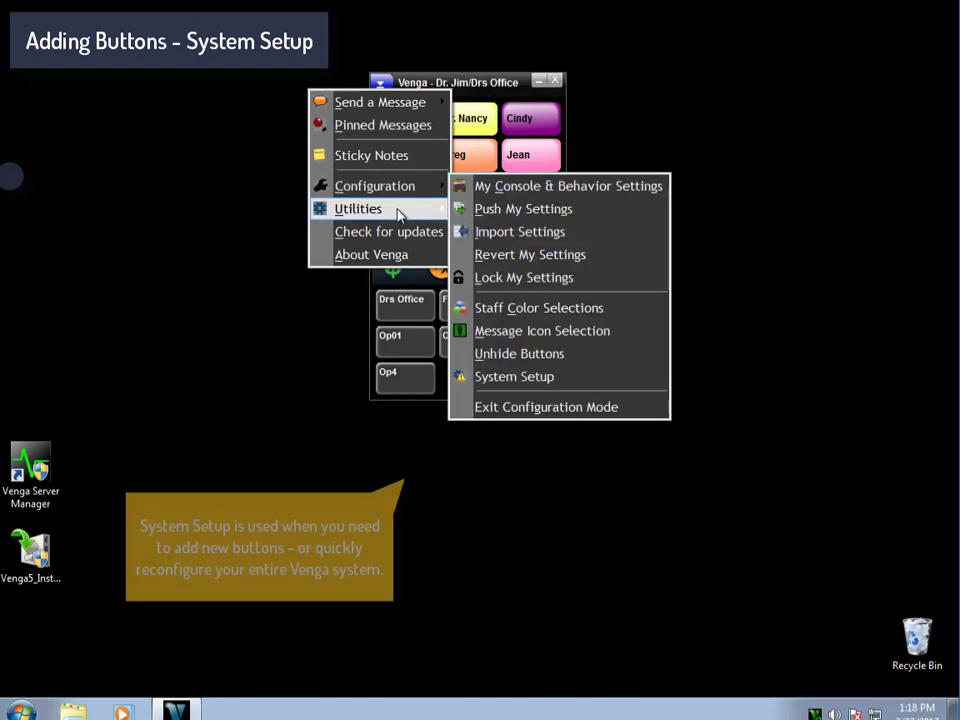
mouse_move(398, 213)
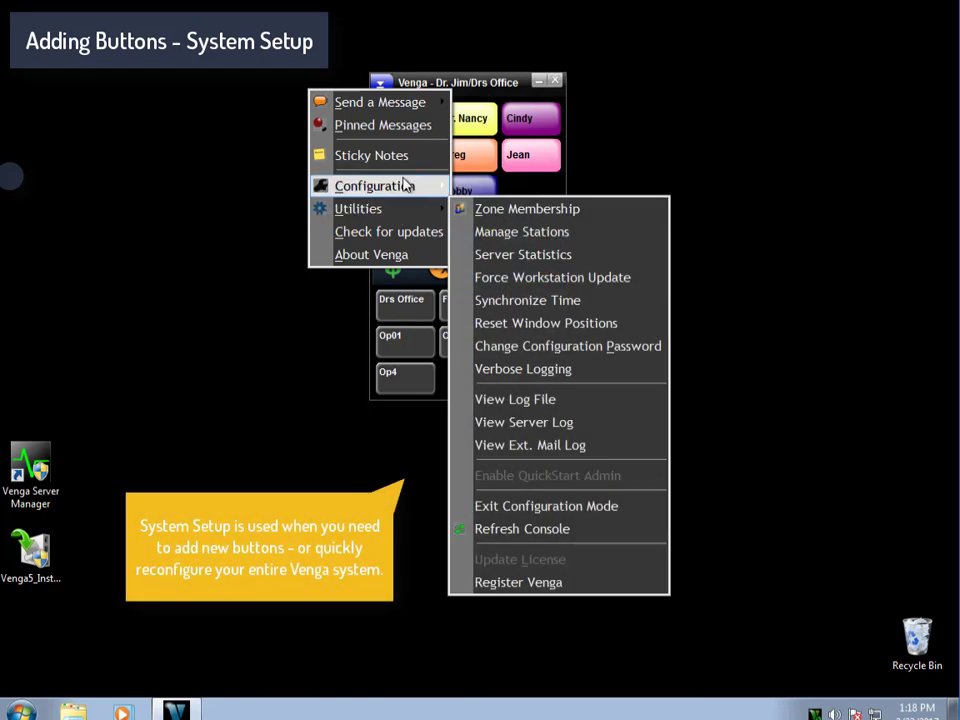
mouse_move(407, 187)
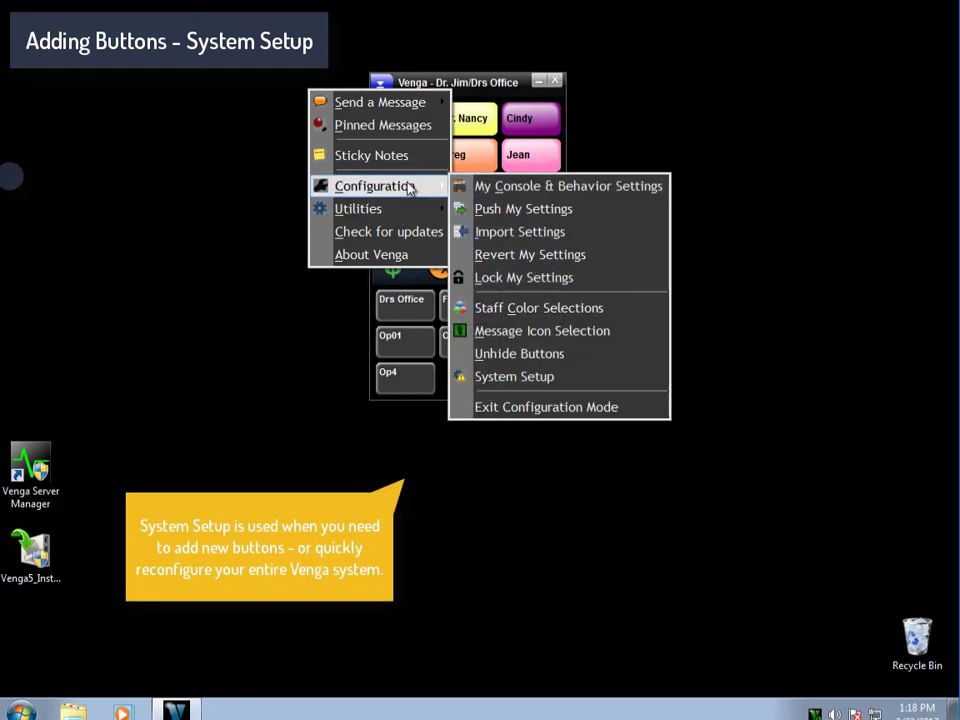
click(540, 377)
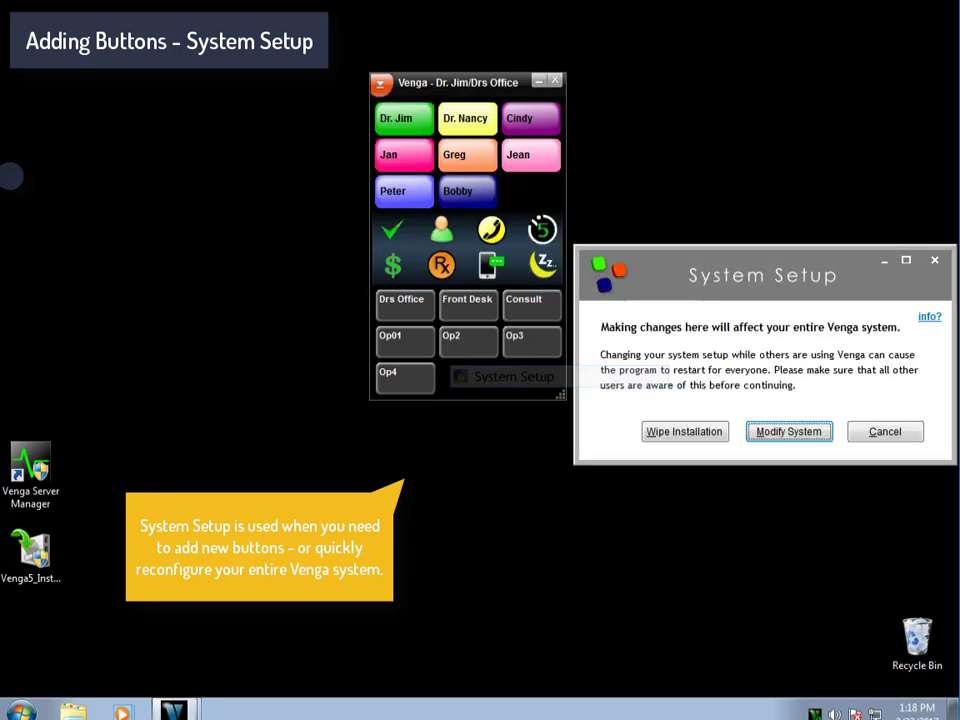
Choose Modify System and add a new user named Mike.
click(781, 443)
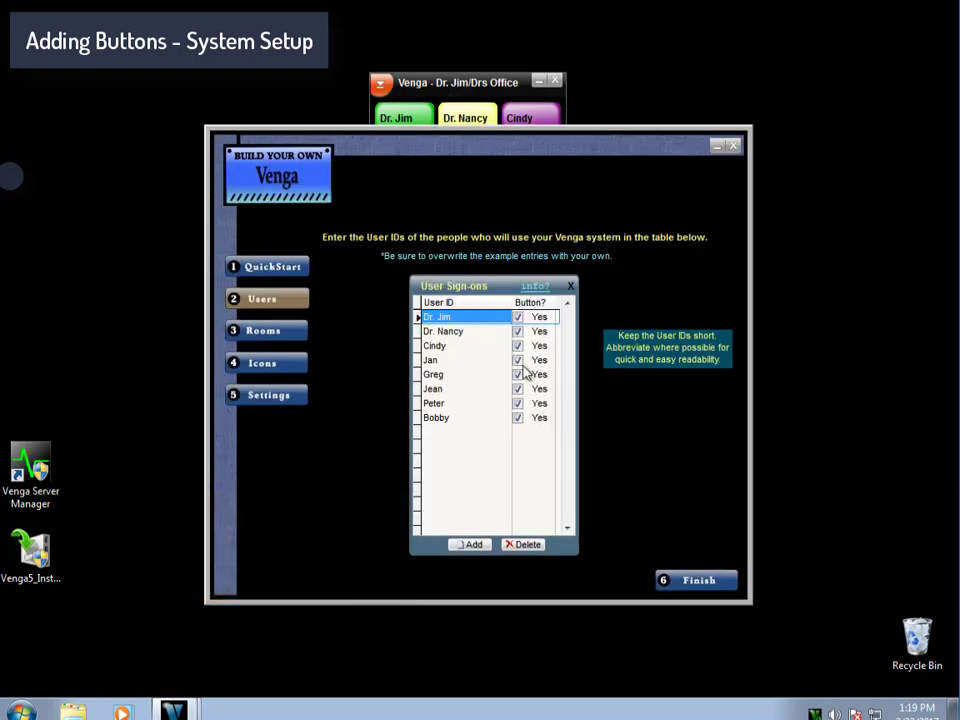
click(470, 548)
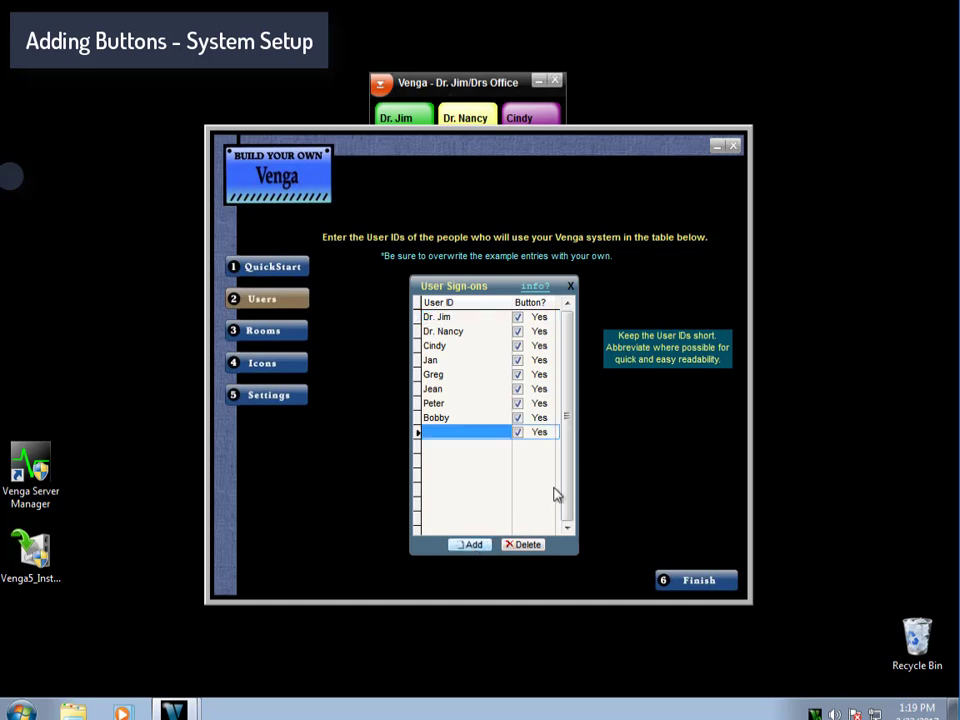
text(Mike)
Add a room named Op6 and rename room Op01 to Op1.
click(277, 333)
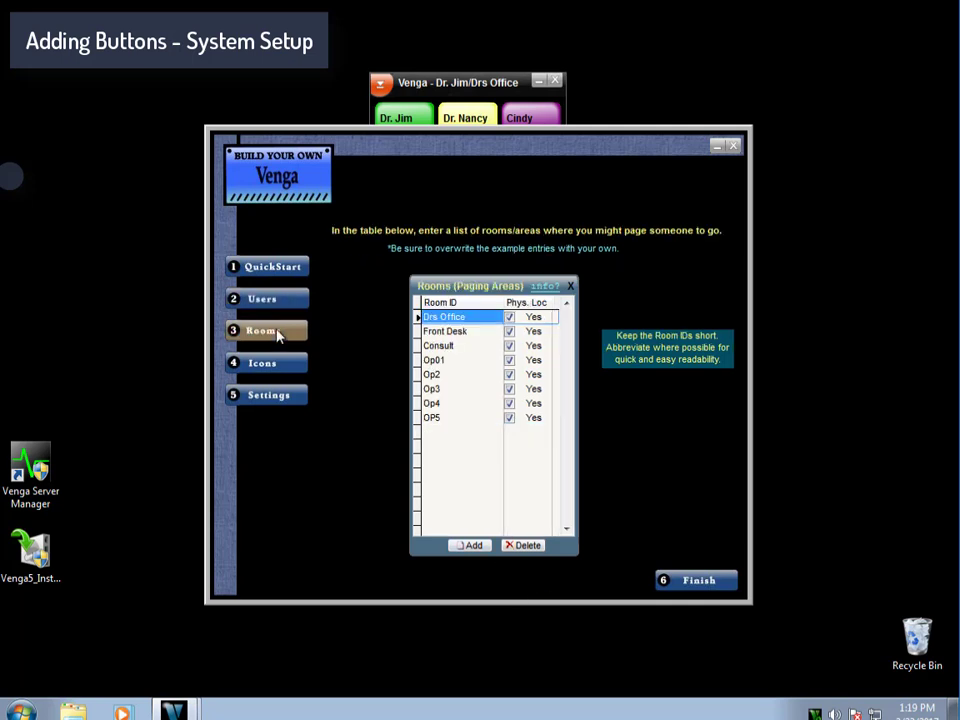
click(471, 546)
text(Op6)
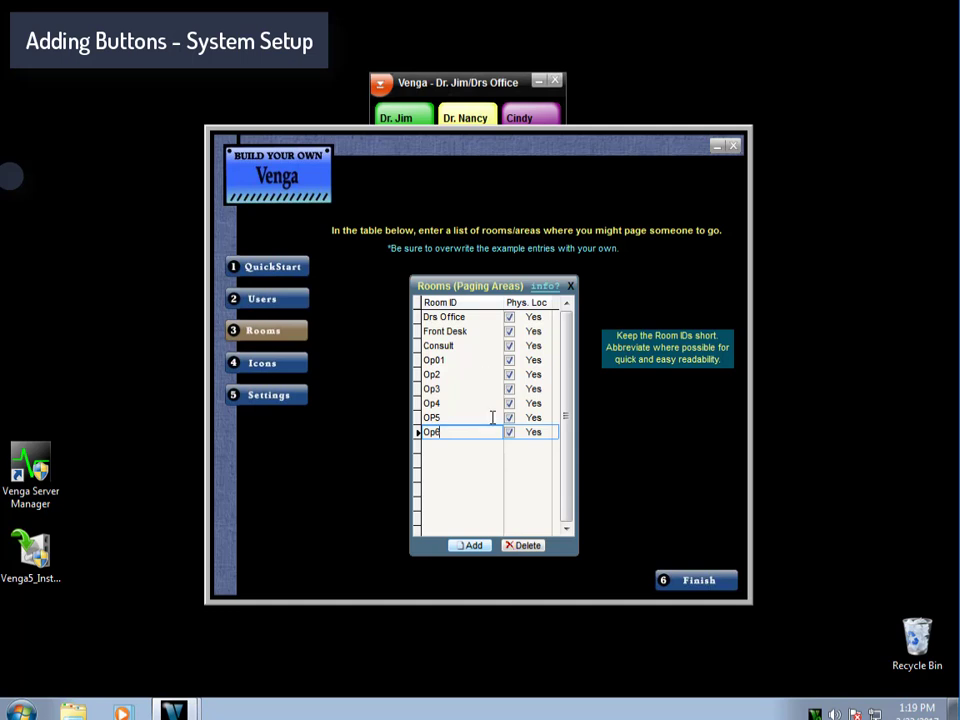
click(468, 360)
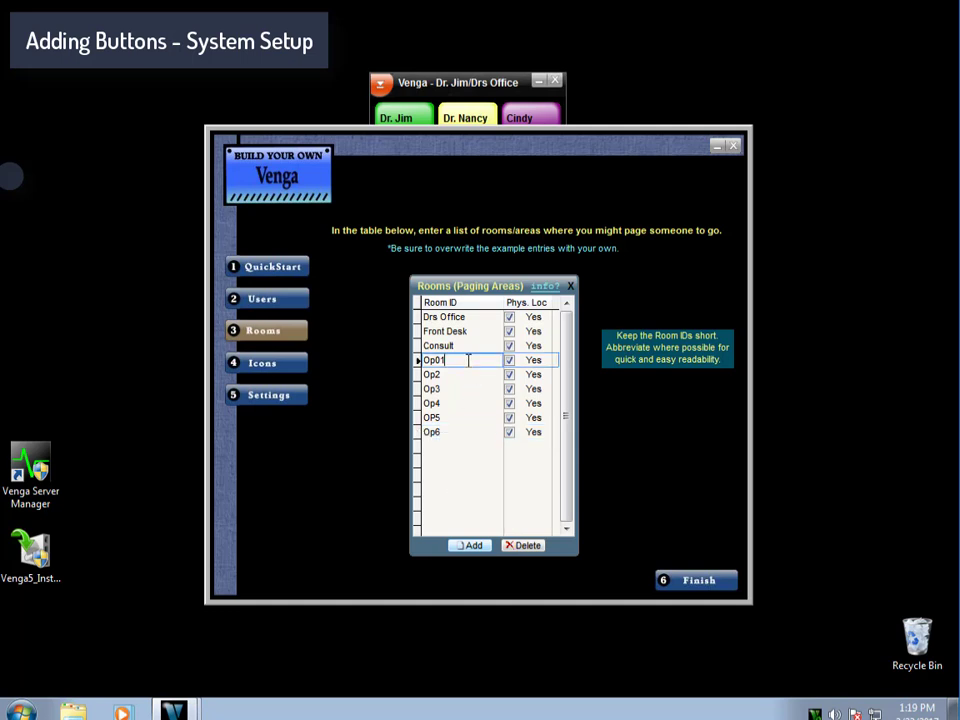
key(Left)
Finish the setup wizard, apply changes to all stations, and accept the restart.
click(274, 369)
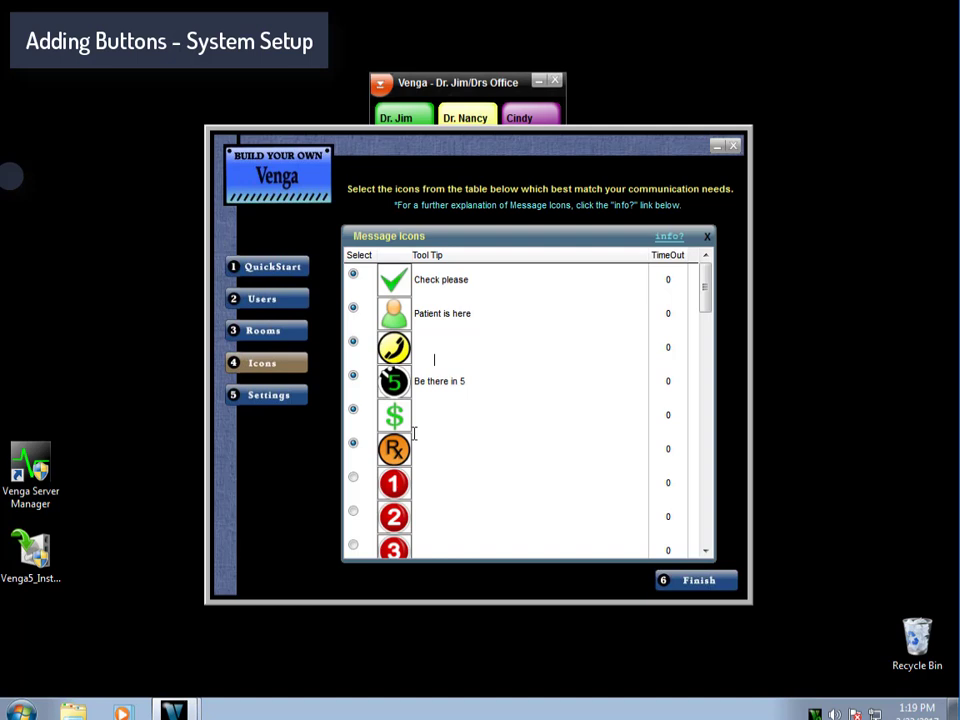
click(698, 584)
click(634, 386)
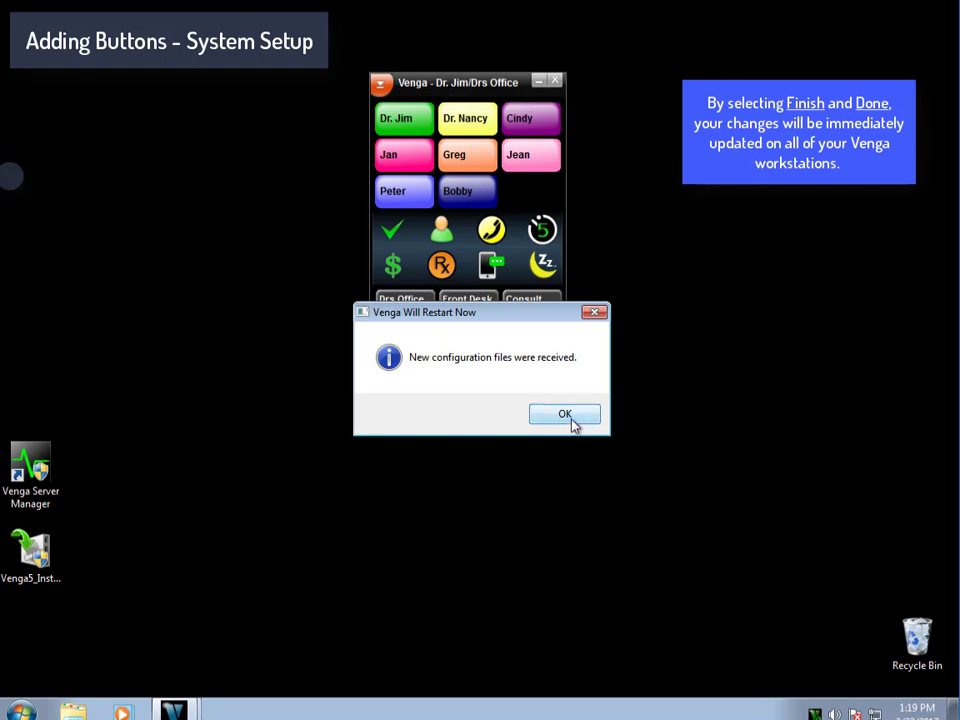
click(565, 414)
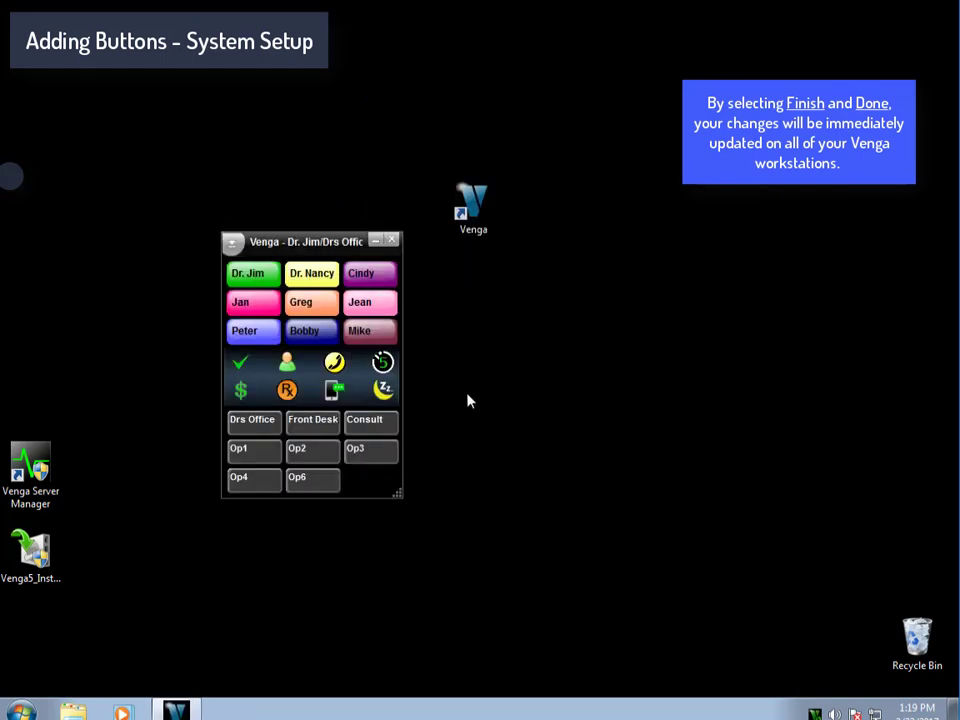